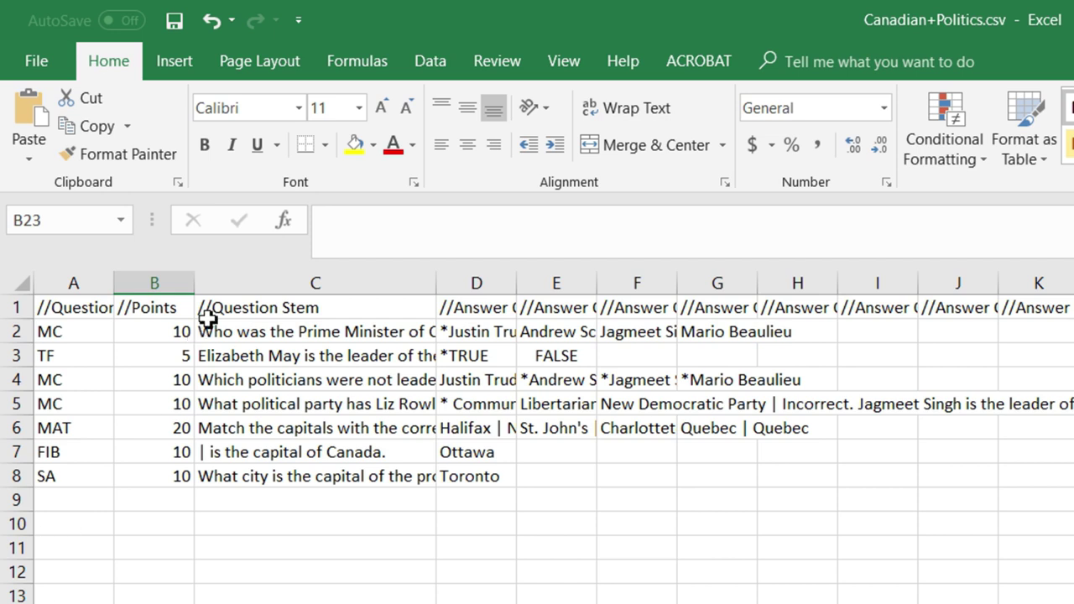
Widen column C to show the question stems, then review question rows 2 through 8
{"action": "left_click", "coordinate": [332, 291]}
{"action": "left_click_drag", "start_coordinate": [437, 286], "coordinate": [612, 286]}
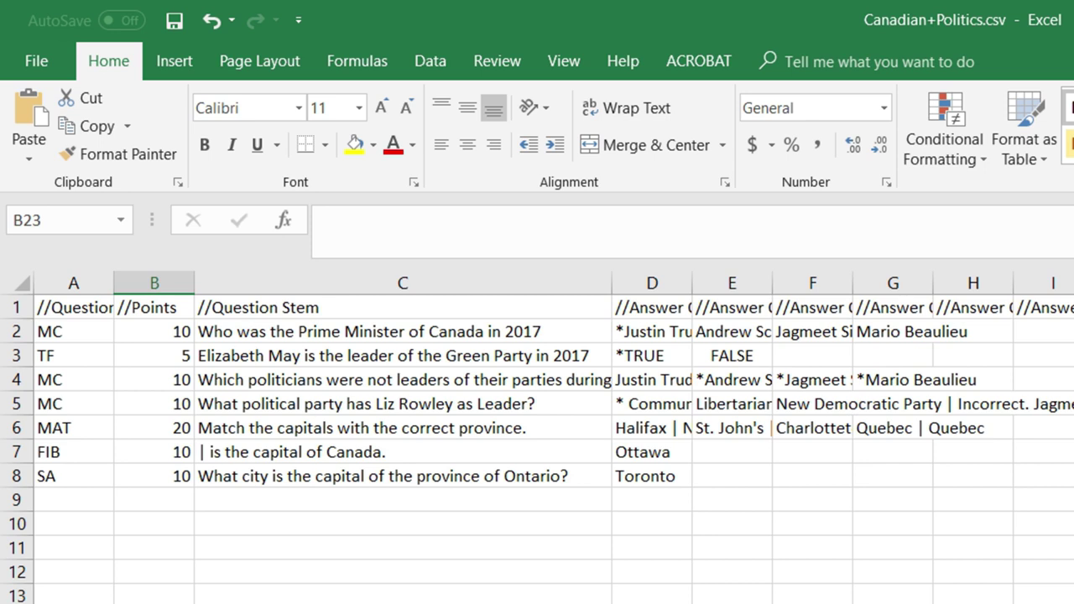
{"action": "left_click", "coordinate": [18, 332]}
{"action": "left_click", "coordinate": [19, 356]}
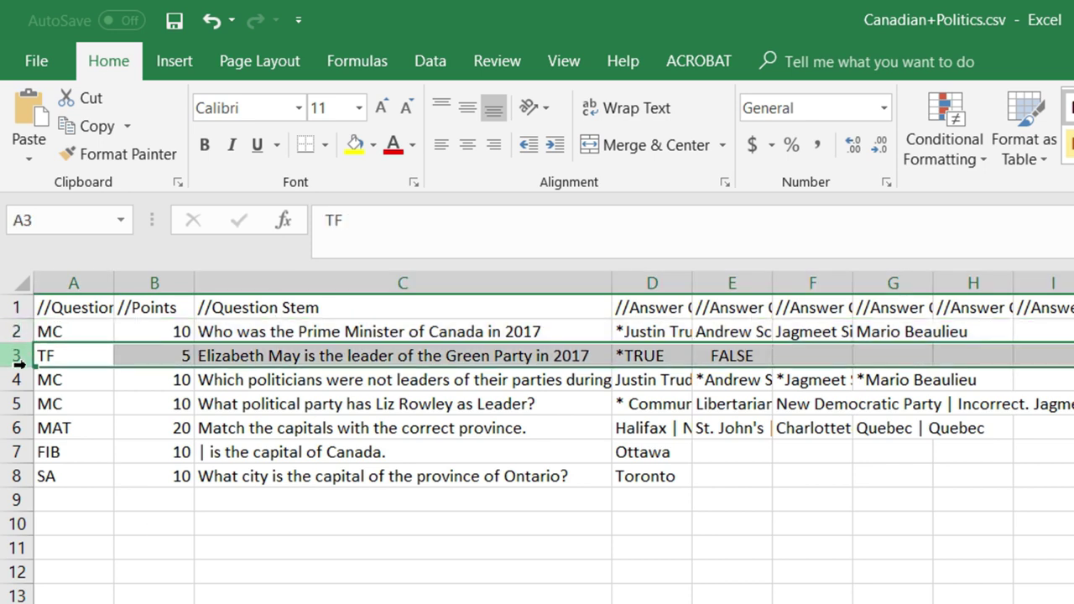
{"action": "left_click", "coordinate": [19, 380]}
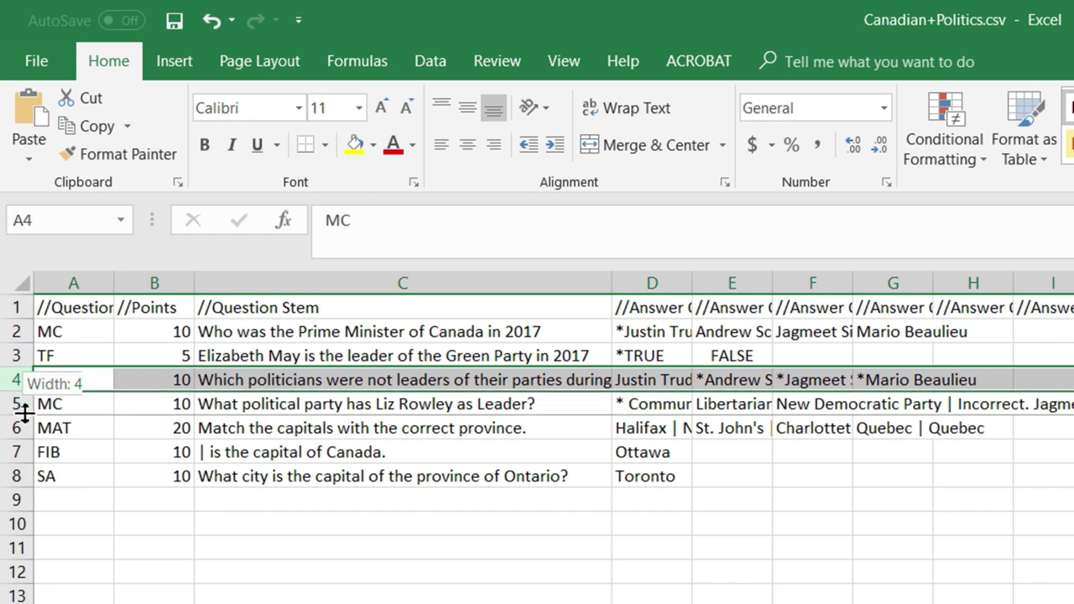
{"action": "left_click", "coordinate": [24, 410]}
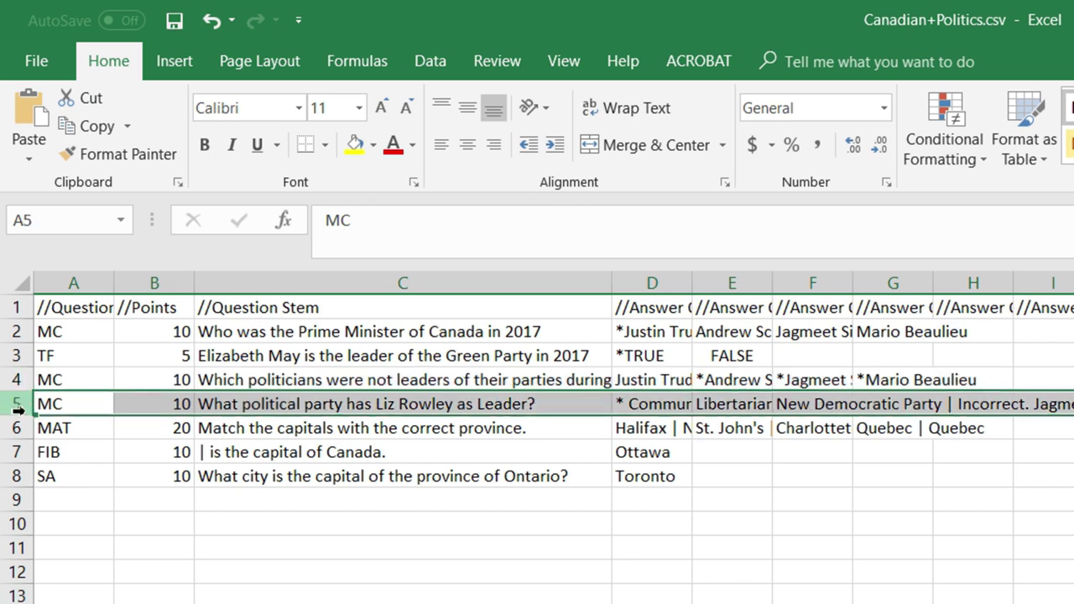
{"action": "left_click", "coordinate": [12, 477]}
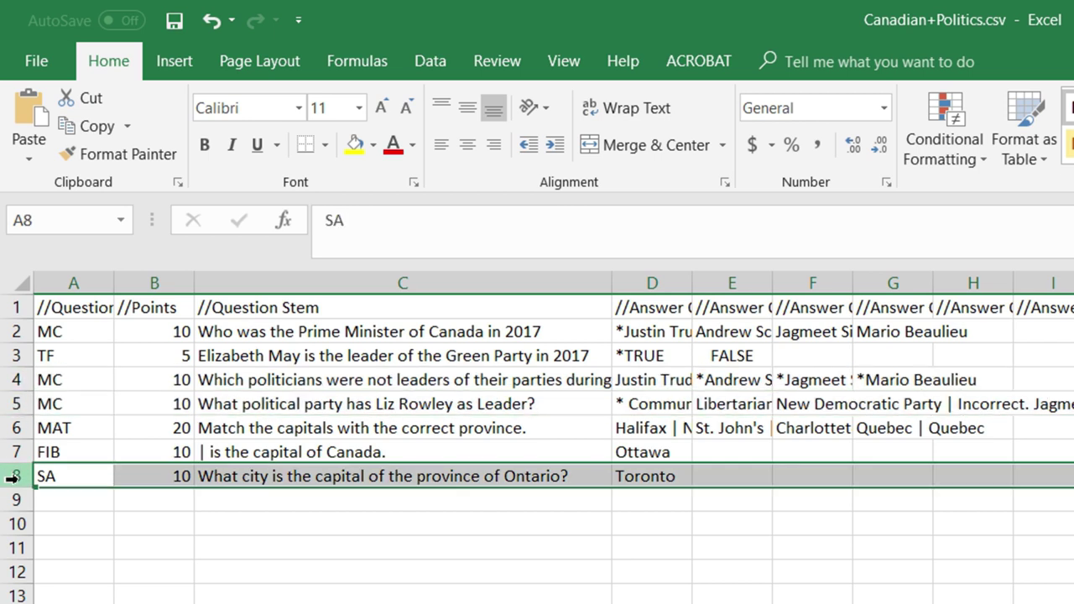
{"action": "left_click", "coordinate": [17, 307]}
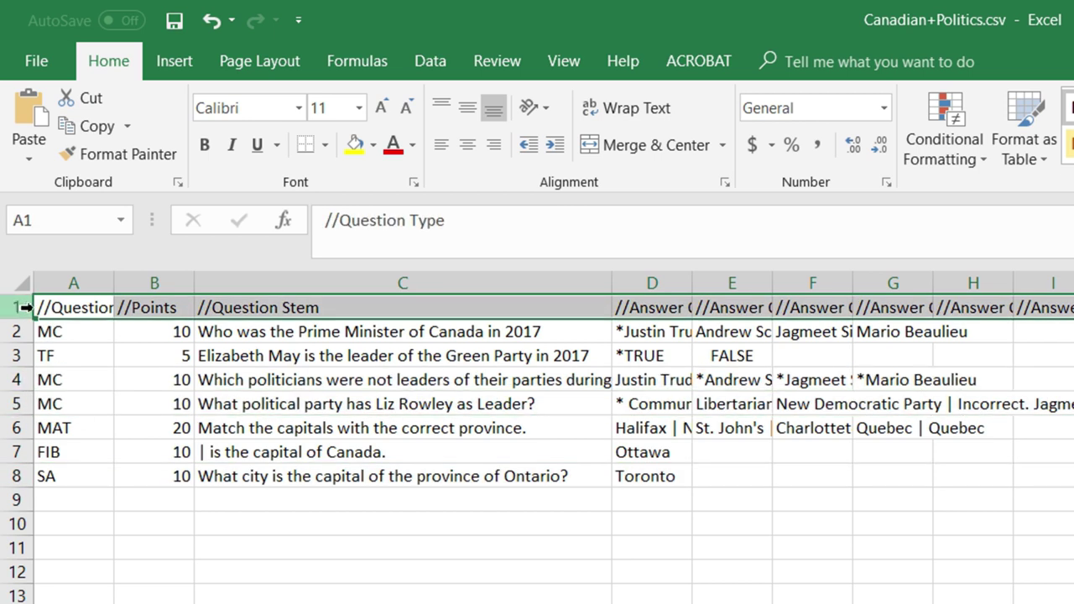
AutoFit columns A, B and C so //Question Type and the longest question fit
{"action": "double_click", "coordinate": [115, 277]}
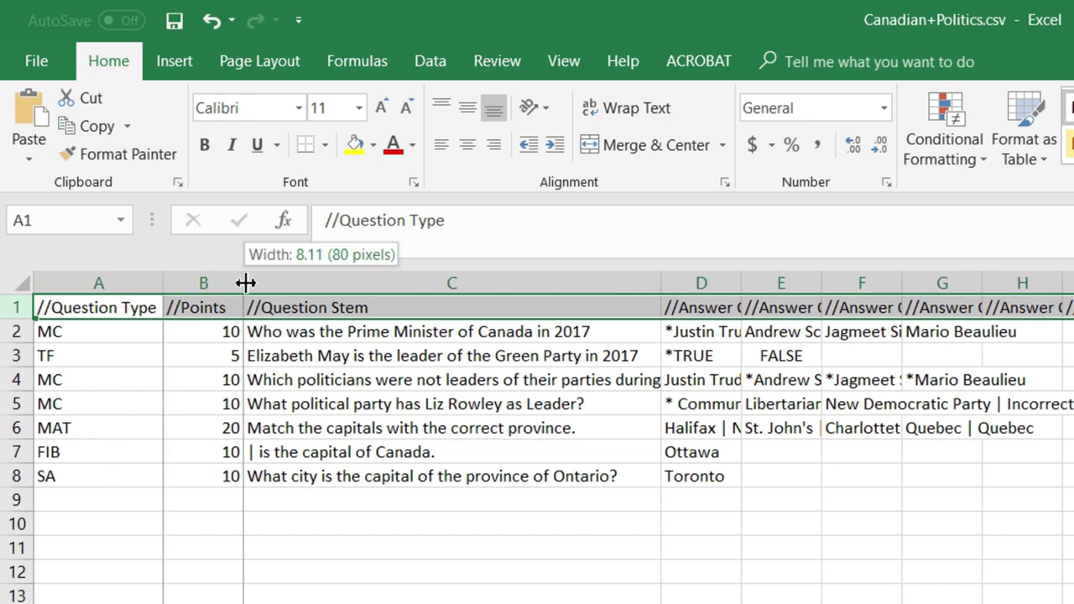
{"action": "double_click", "coordinate": [245, 283]}
{"action": "left_click_drag", "start_coordinate": [650, 282], "coordinate": [651, 283]}
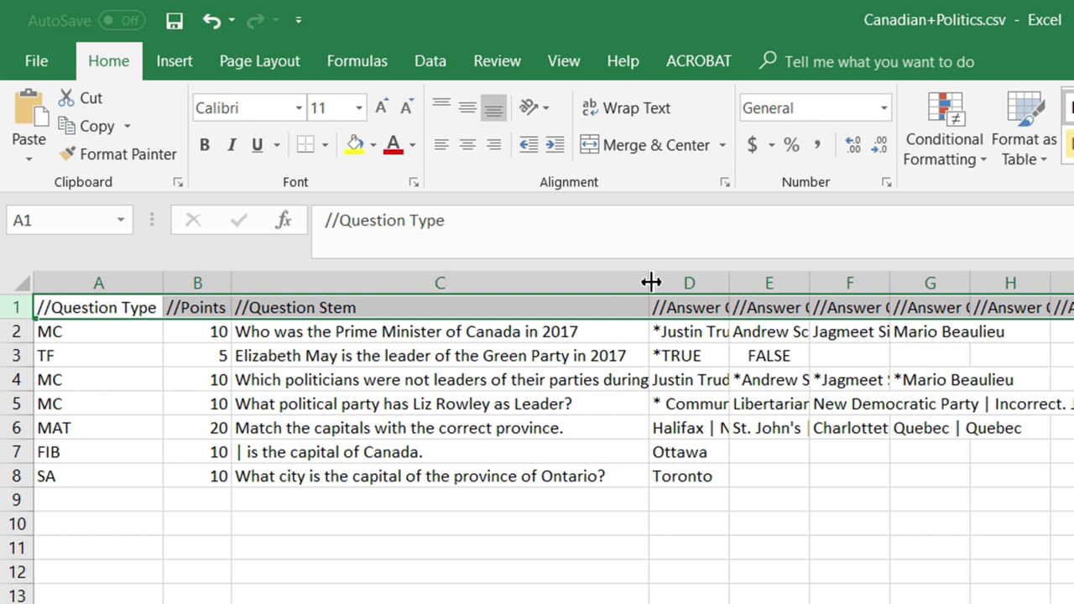
{"action": "double_click", "coordinate": [651, 282]}
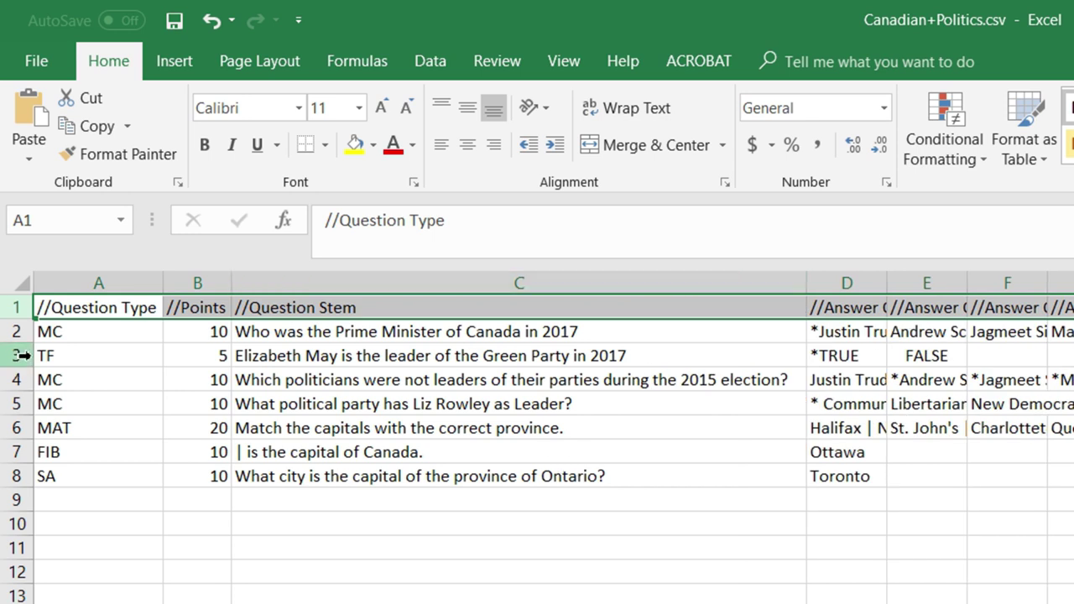
{"action": "left_click", "coordinate": [98, 281]}
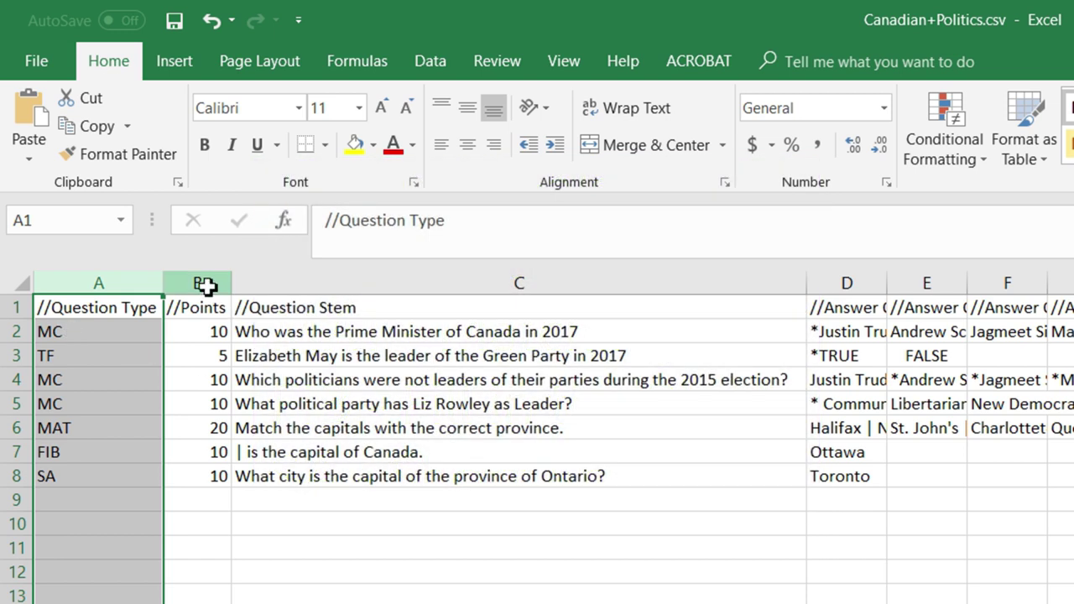
{"action": "left_click", "coordinate": [209, 284]}
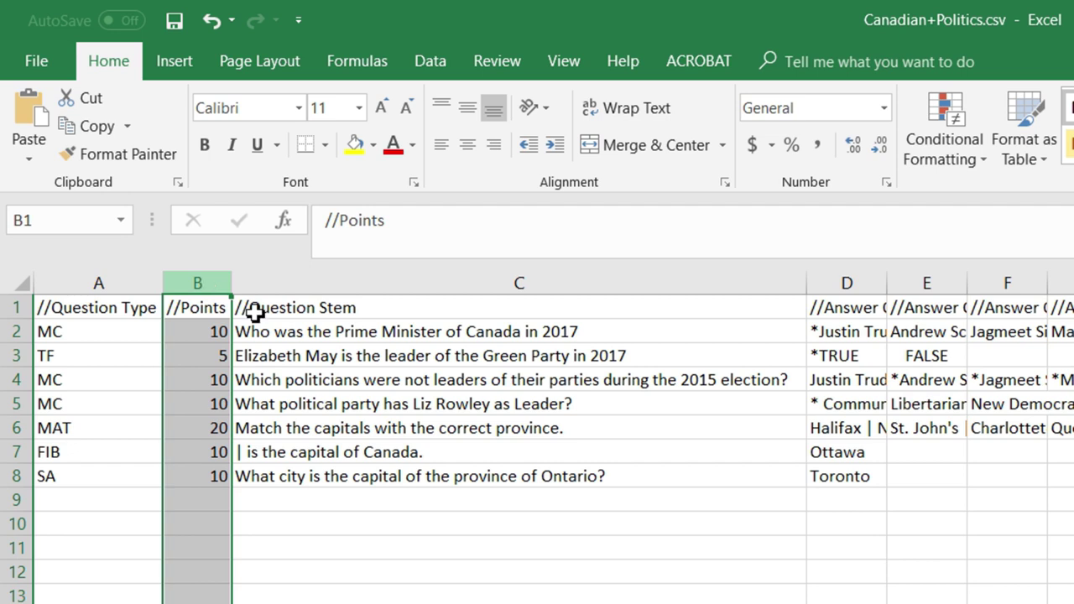
{"action": "left_click", "coordinate": [388, 291]}
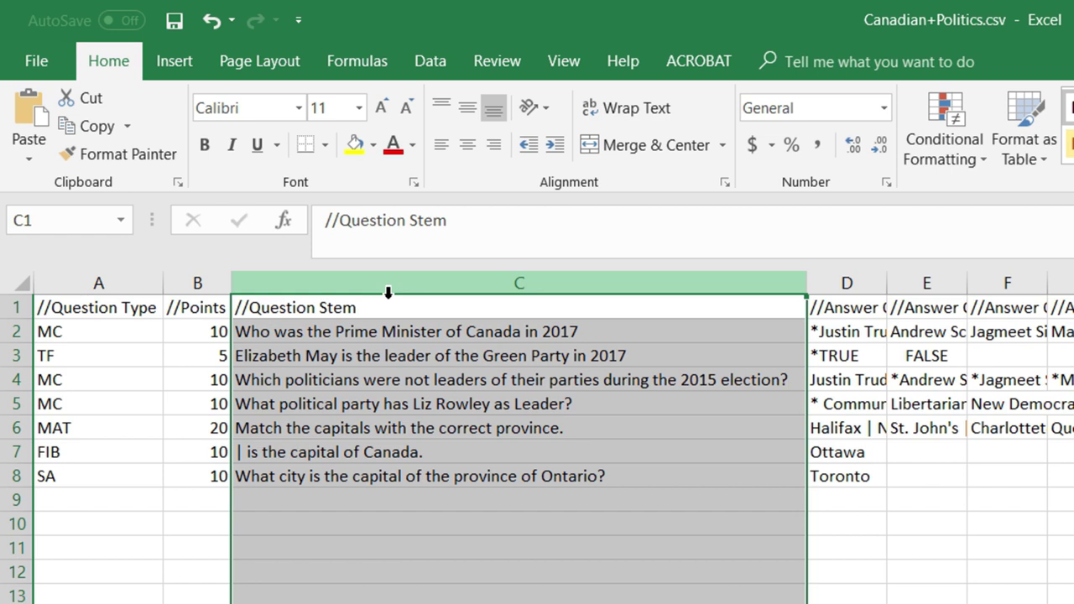
{"action": "left_click", "coordinate": [17, 331]}
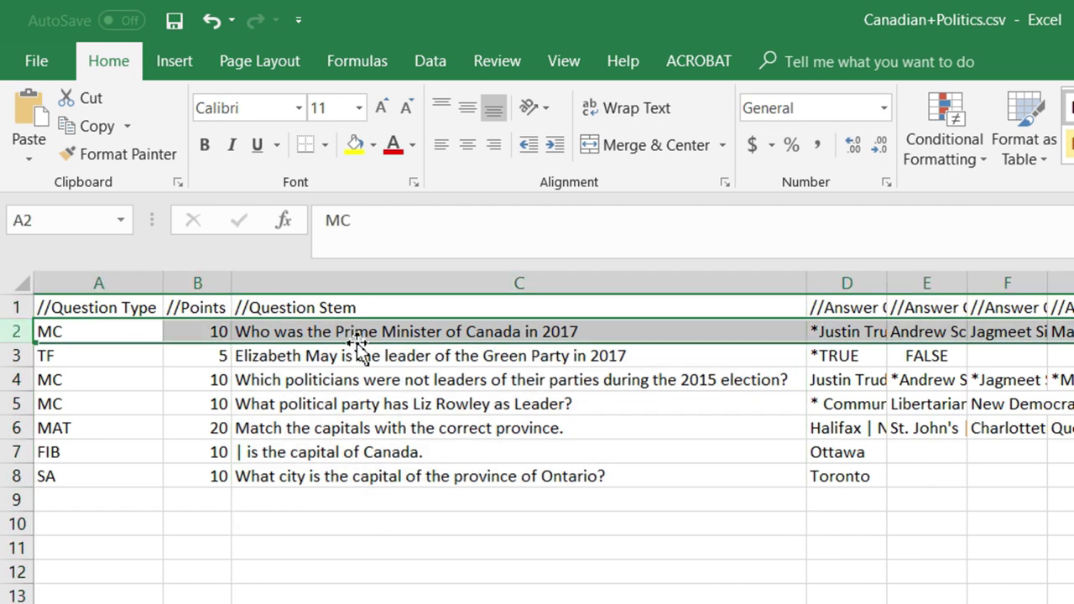
Add a question mark to the end of the 2017 Prime Minister question in C2
{"action": "left_click", "coordinate": [459, 334]}
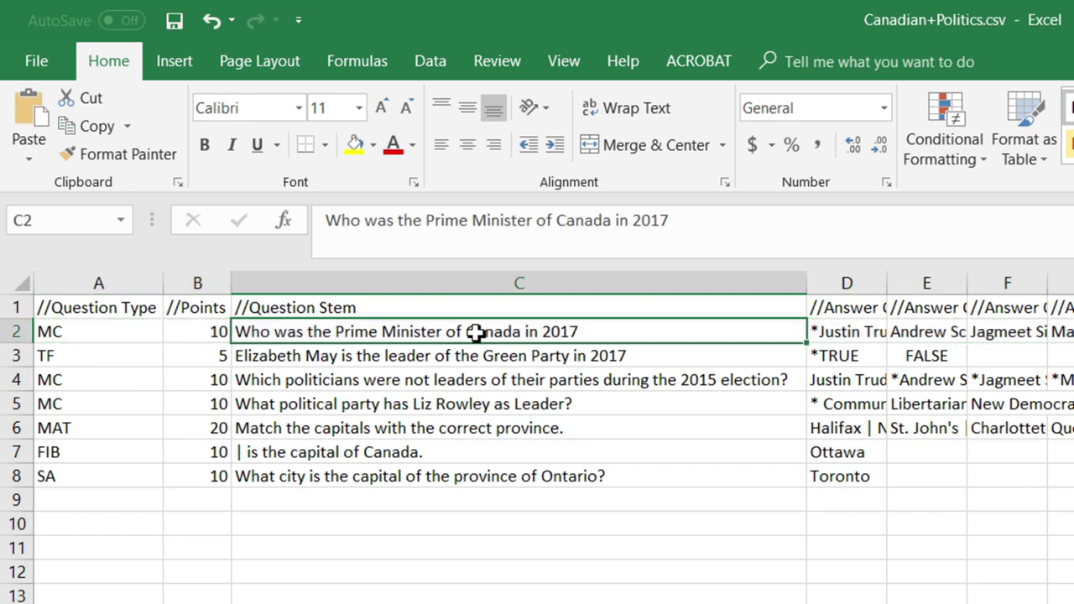
{"action": "left_click", "coordinate": [679, 221]}
{"action": "type", "text": "?"}
{"action": "key", "text": "ctrl+Return"}
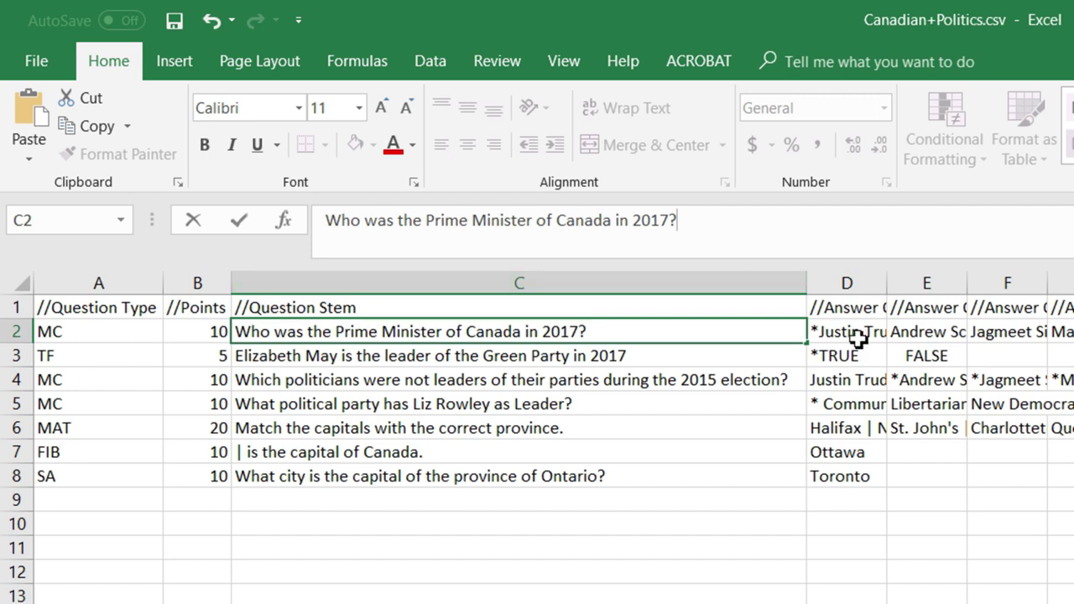
Review the answer options in D2–G2, then look at the true/false question row
{"action": "left_click", "coordinate": [855, 331]}
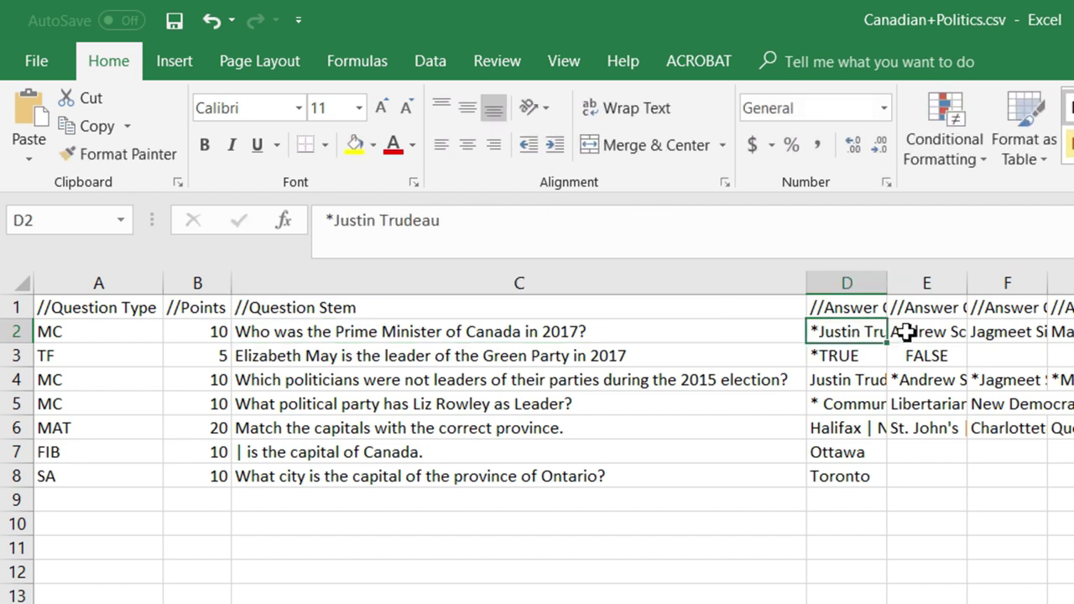
{"action": "left_click", "coordinate": [917, 333]}
{"action": "left_click", "coordinate": [1007, 332]}
{"action": "left_click", "coordinate": [1068, 332]}
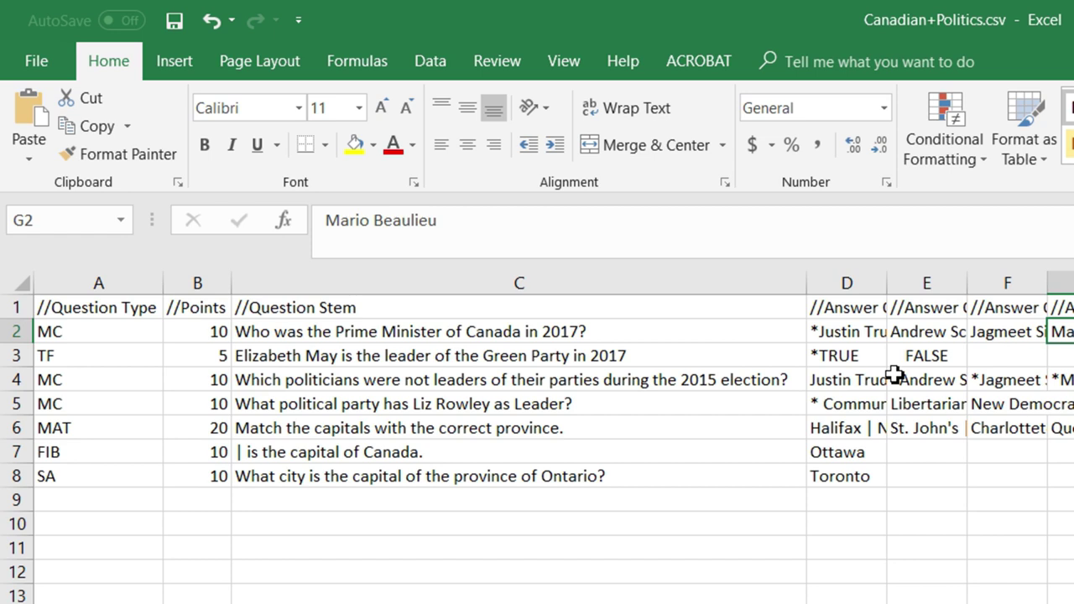
{"action": "left_click", "coordinate": [838, 333]}
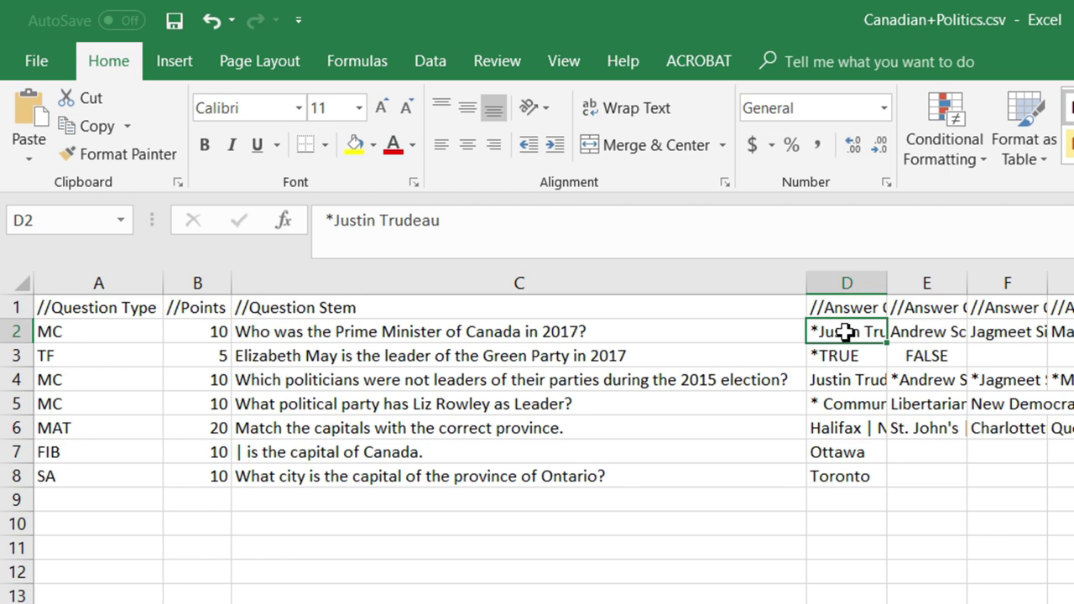
{"action": "left_click", "coordinate": [13, 360]}
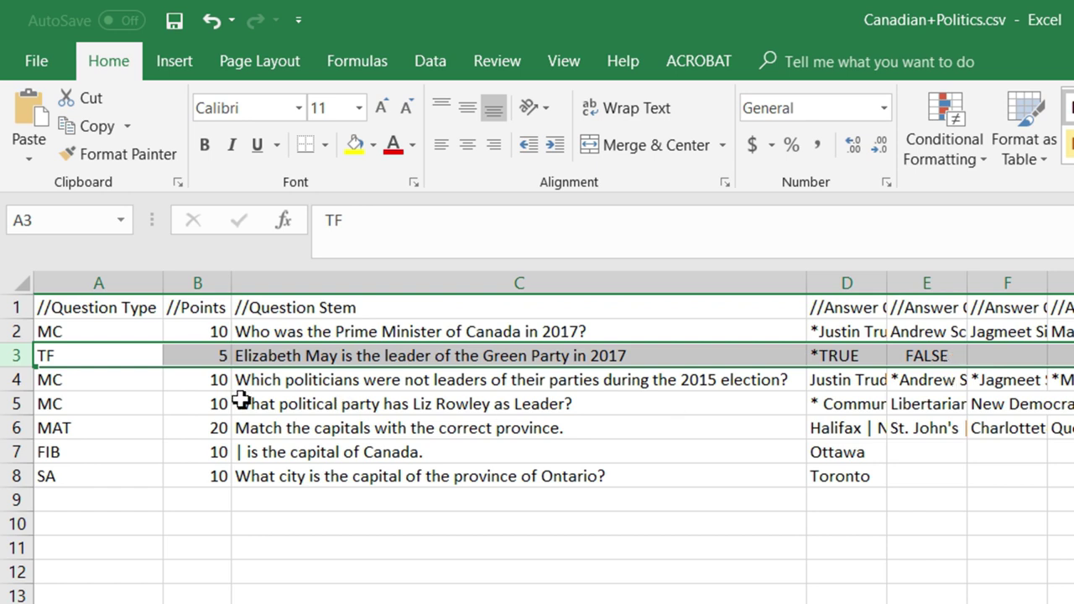
{"action": "left_click", "coordinate": [18, 381]}
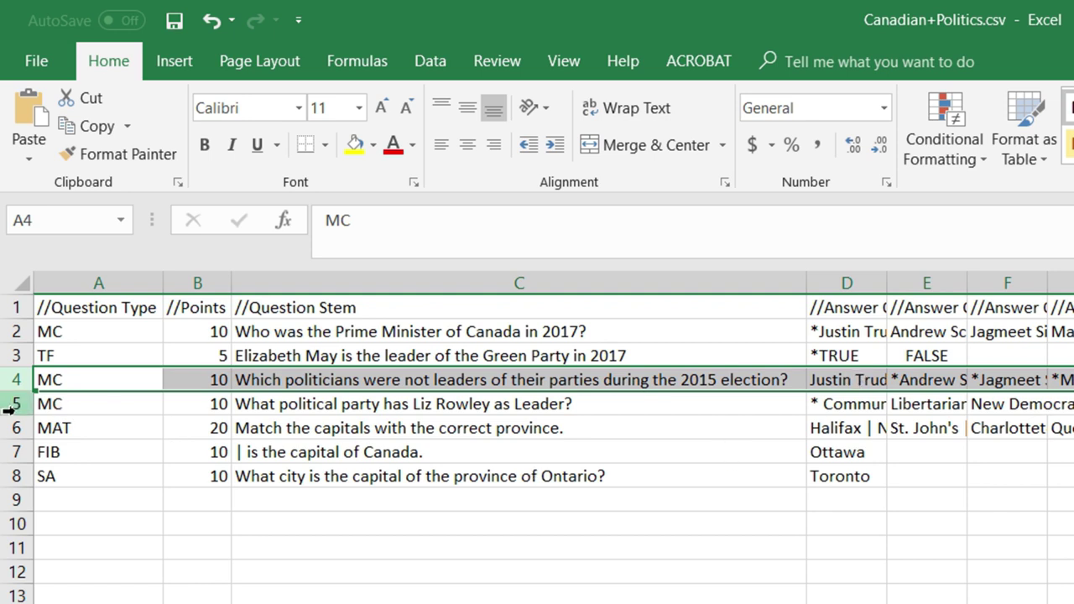
{"action": "left_click", "coordinate": [441, 404]}
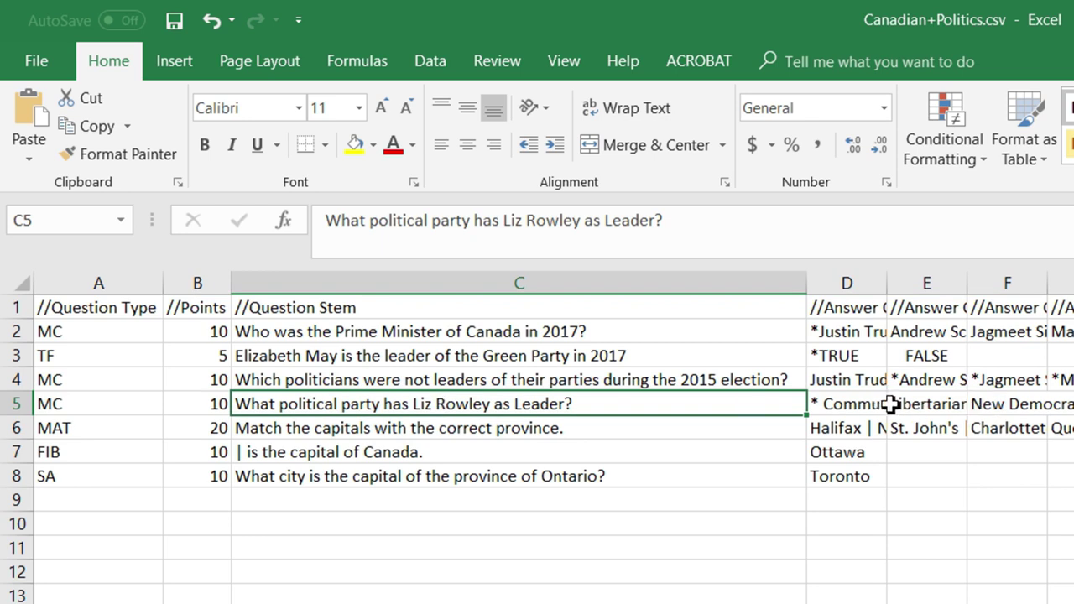
{"action": "left_click", "coordinate": [923, 405]}
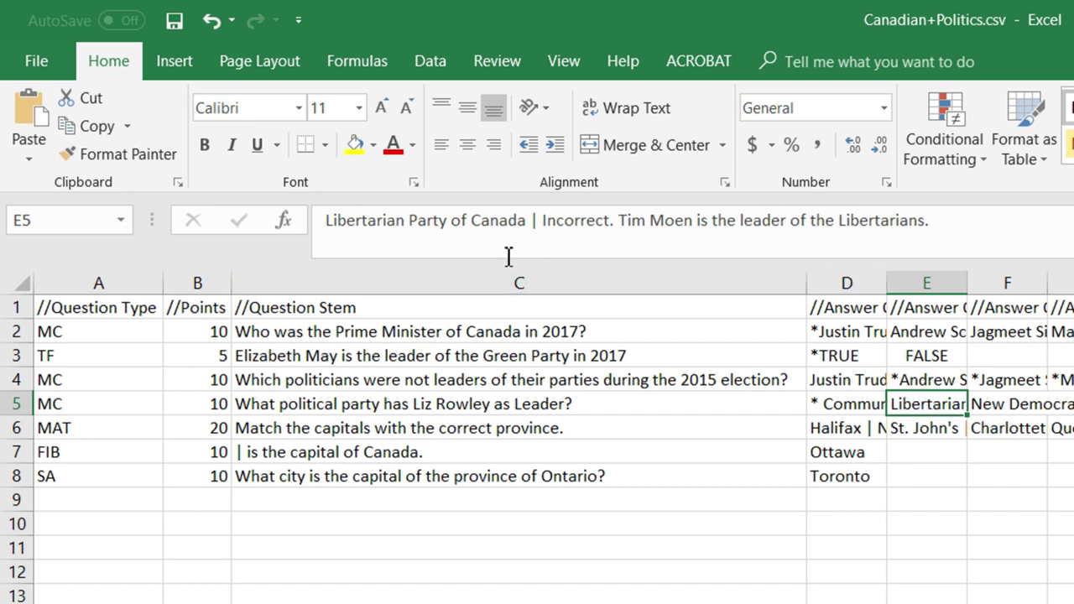
{"action": "left_click_drag", "start_coordinate": [533, 220], "coordinate": [304, 232]}
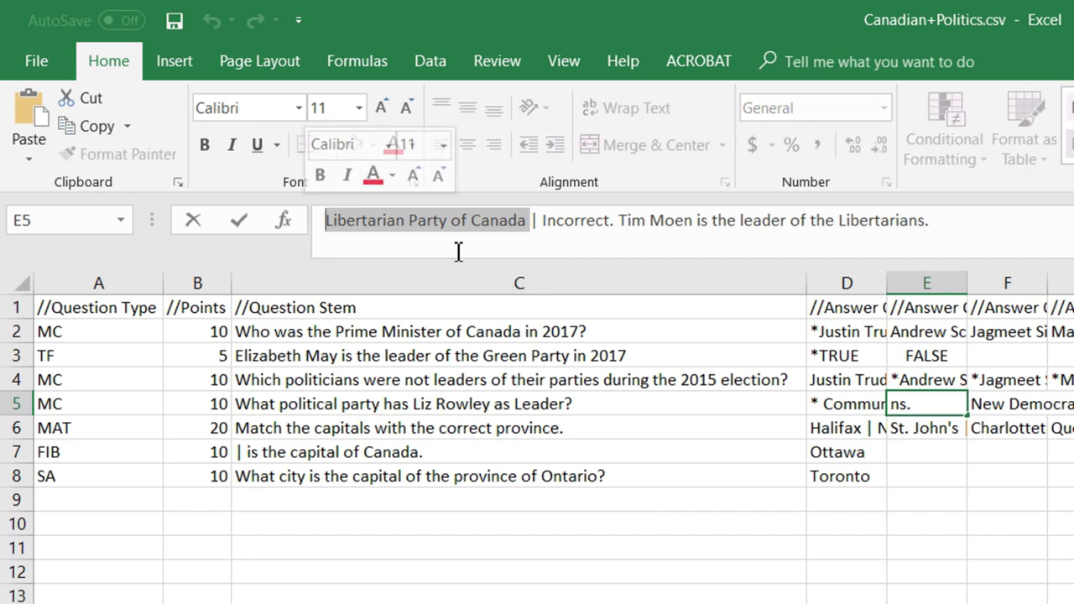
{"action": "double_click", "coordinate": [541, 220]}
{"action": "left_click_drag", "start_coordinate": [624, 225], "coordinate": [930, 220]}
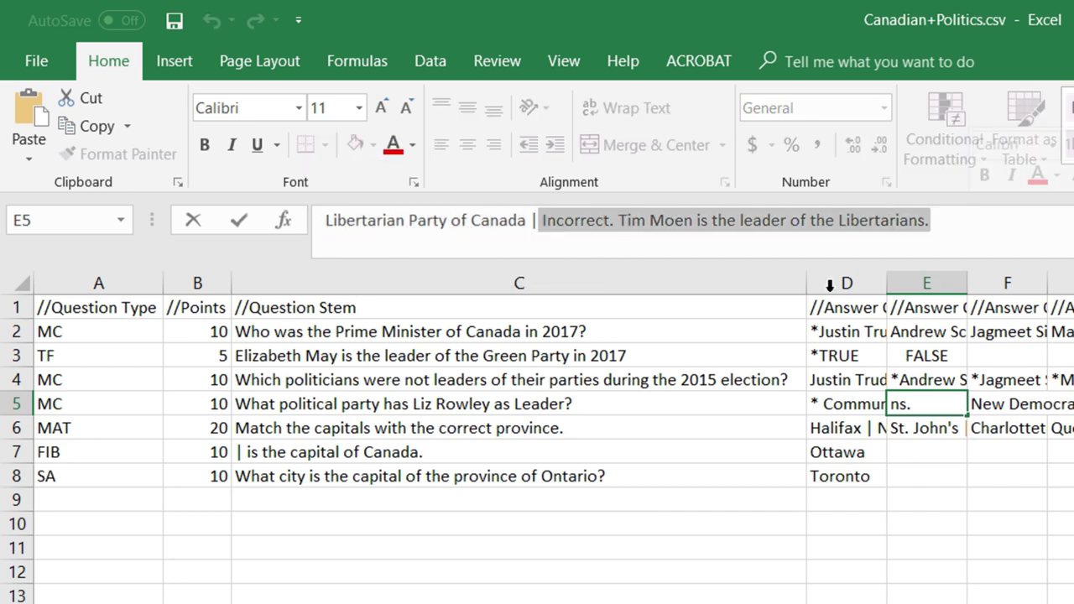
{"action": "left_click", "coordinate": [539, 221]}
{"action": "double_click", "coordinate": [536, 220]}
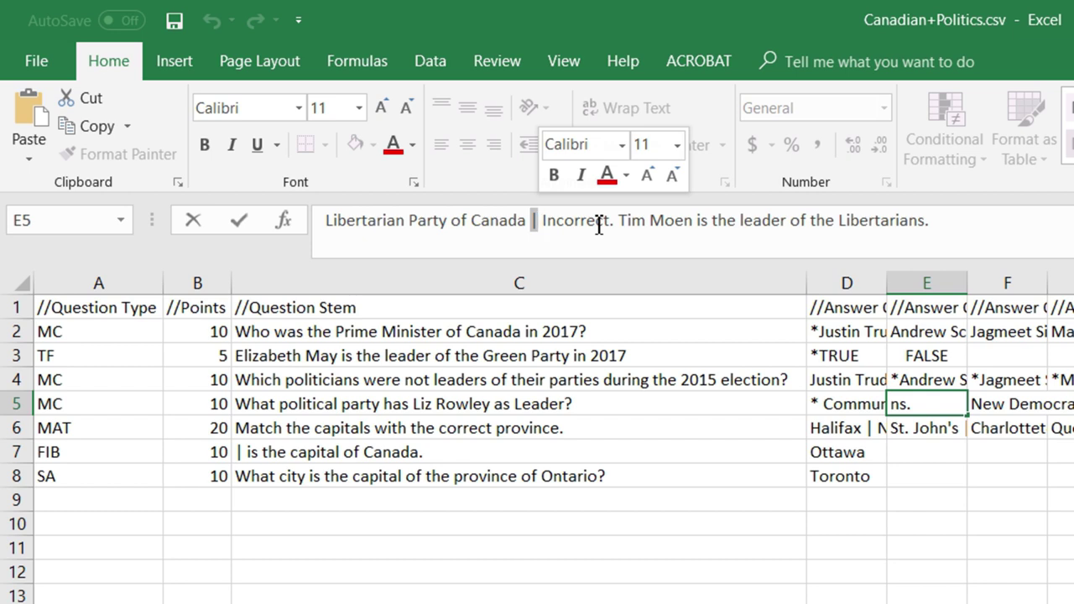
{"action": "left_click", "coordinate": [14, 430]}
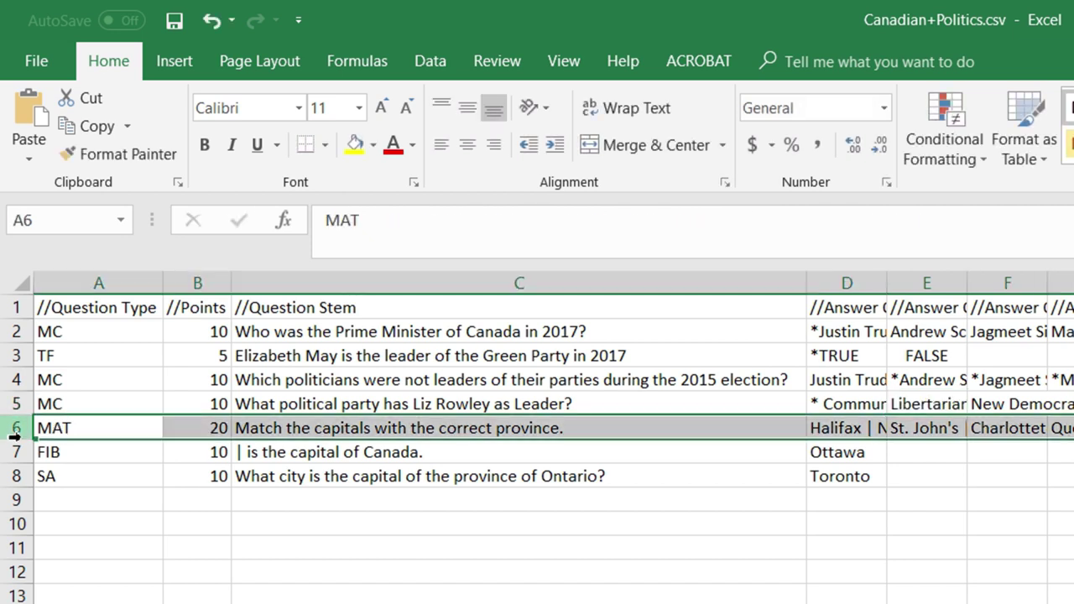
{"action": "left_click", "coordinate": [858, 428]}
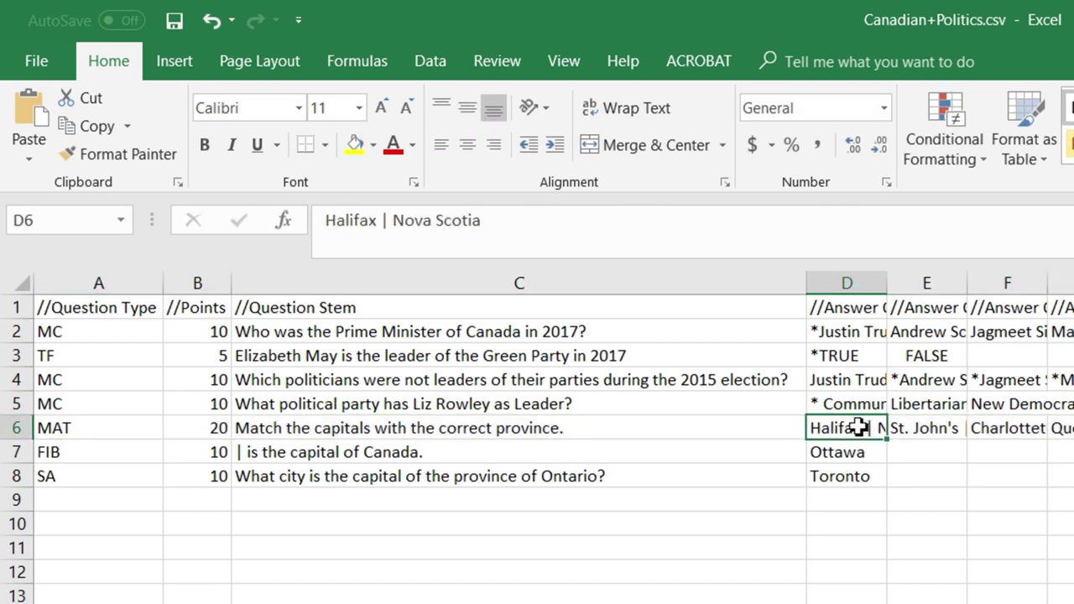
{"action": "left_click", "coordinate": [388, 220]}
{"action": "double_click", "coordinate": [388, 220]}
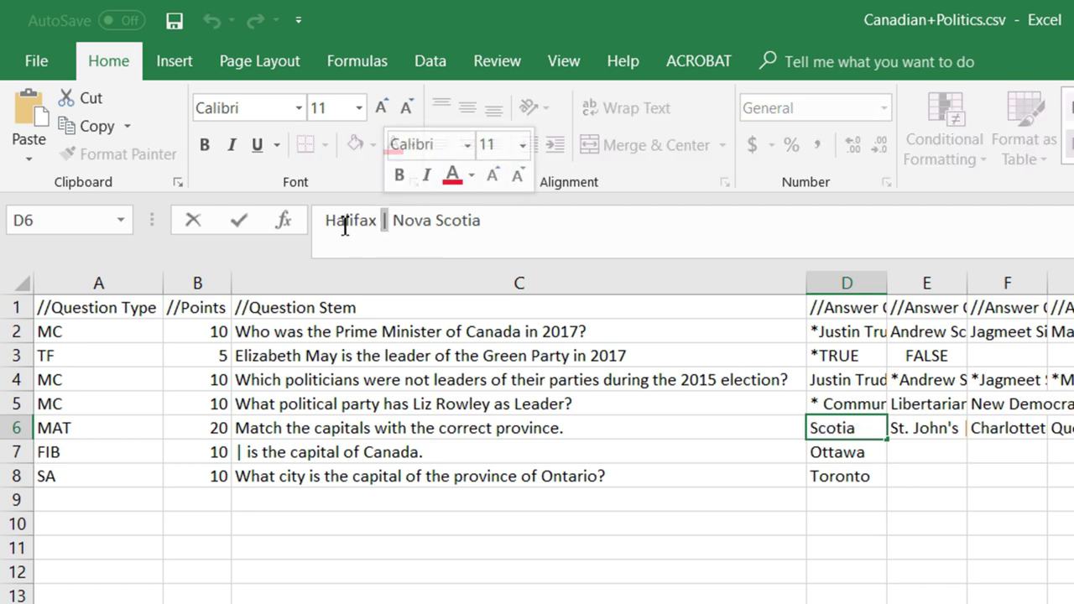
{"action": "left_click", "coordinate": [926, 432]}
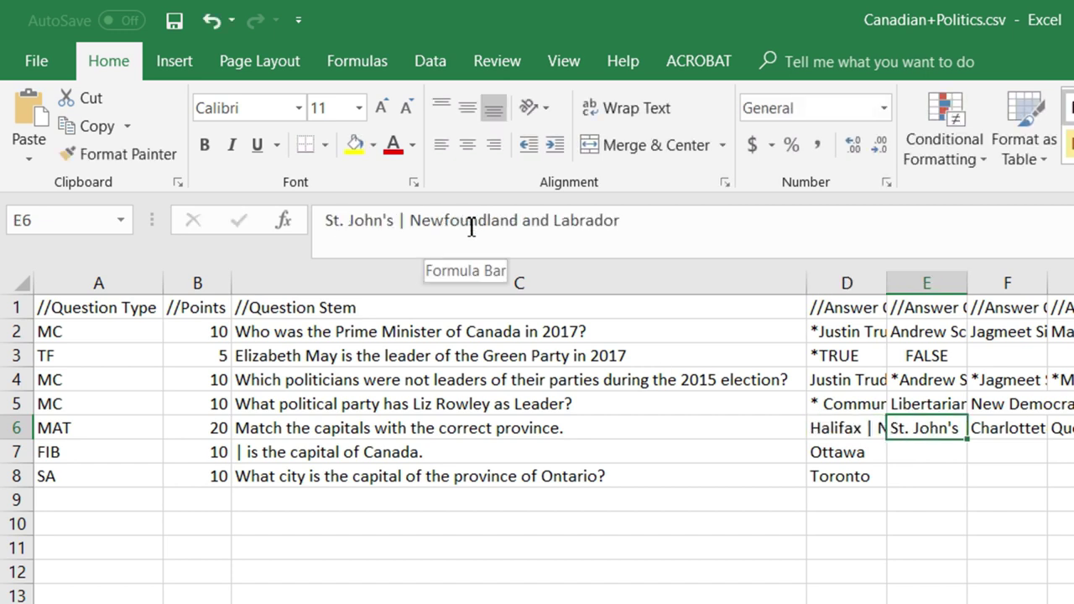
{"action": "left_click", "coordinate": [1028, 429]}
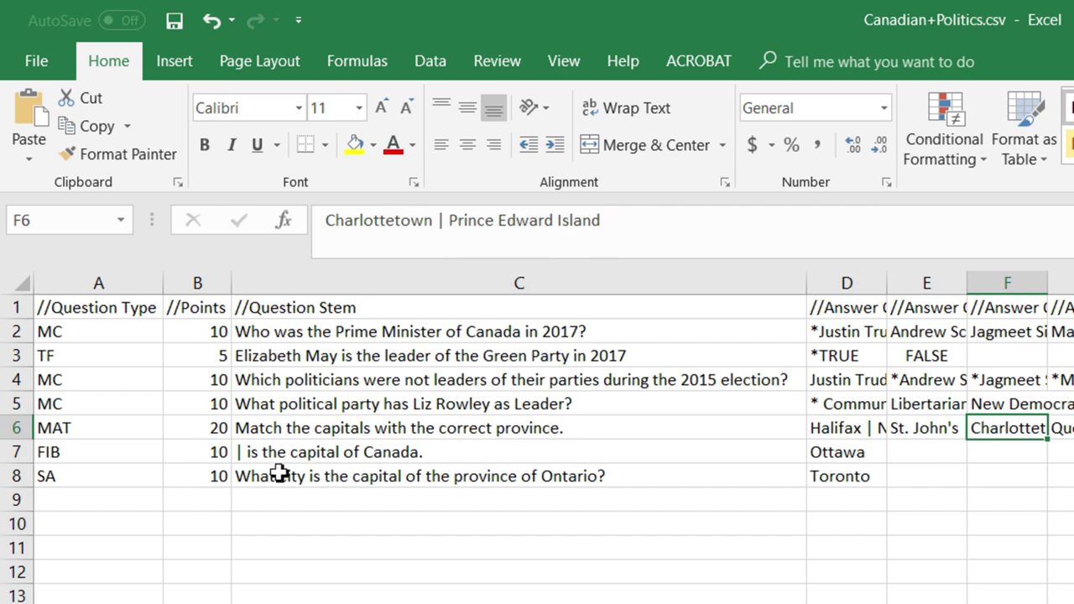
{"action": "left_click", "coordinate": [15, 452]}
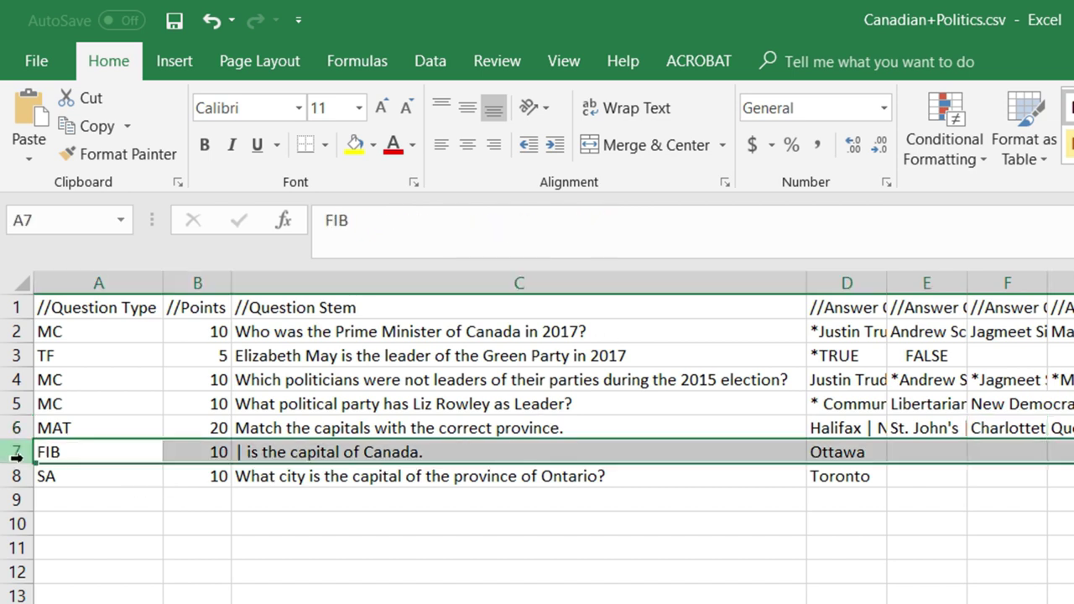
{"action": "left_click", "coordinate": [398, 453]}
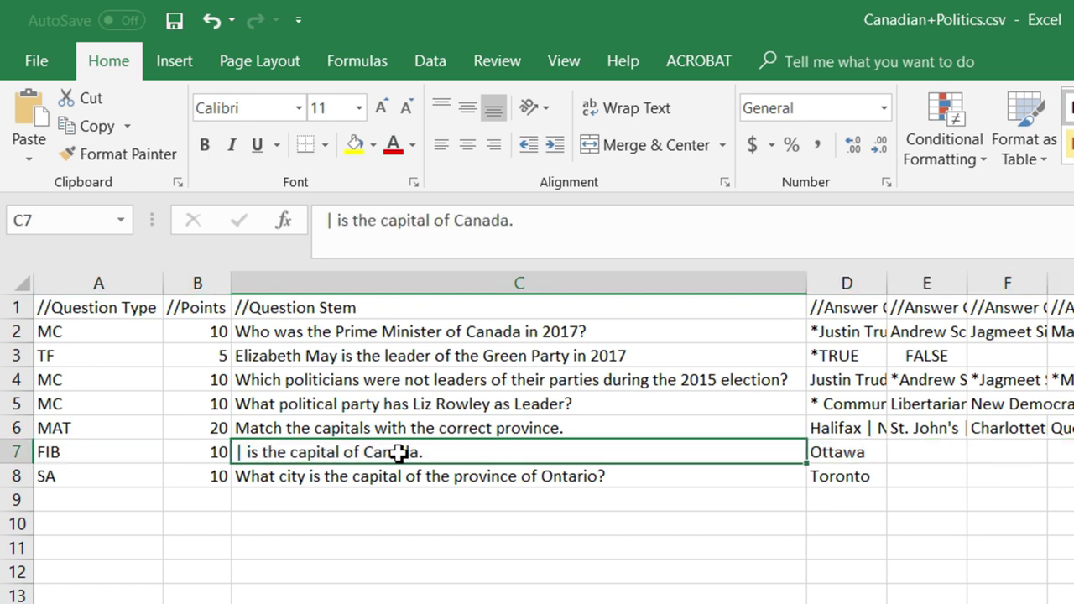
{"action": "left_click", "coordinate": [328, 221]}
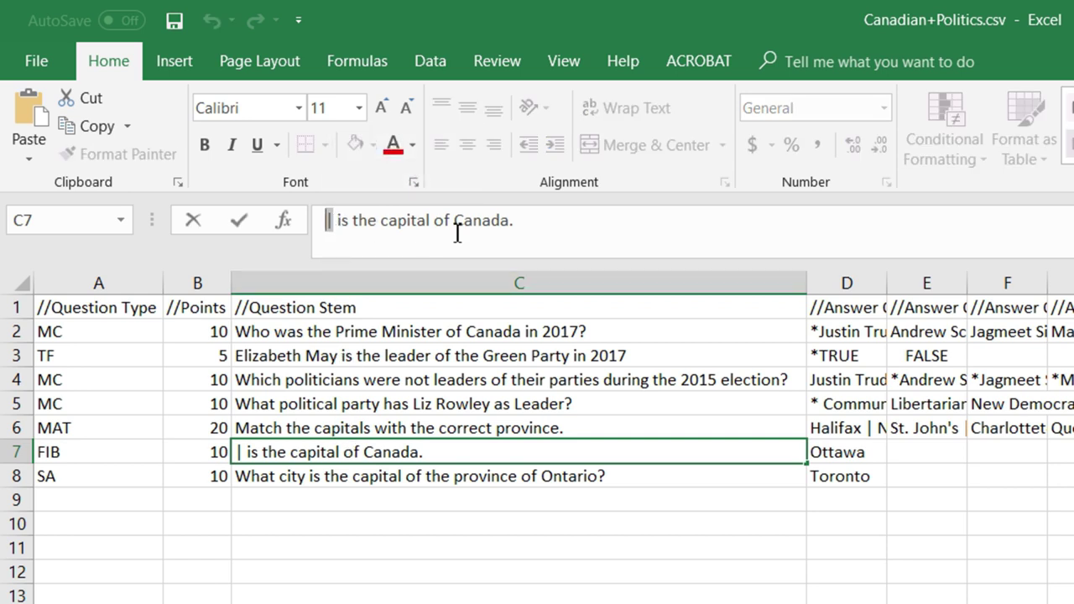
{"action": "left_click", "coordinate": [861, 453]}
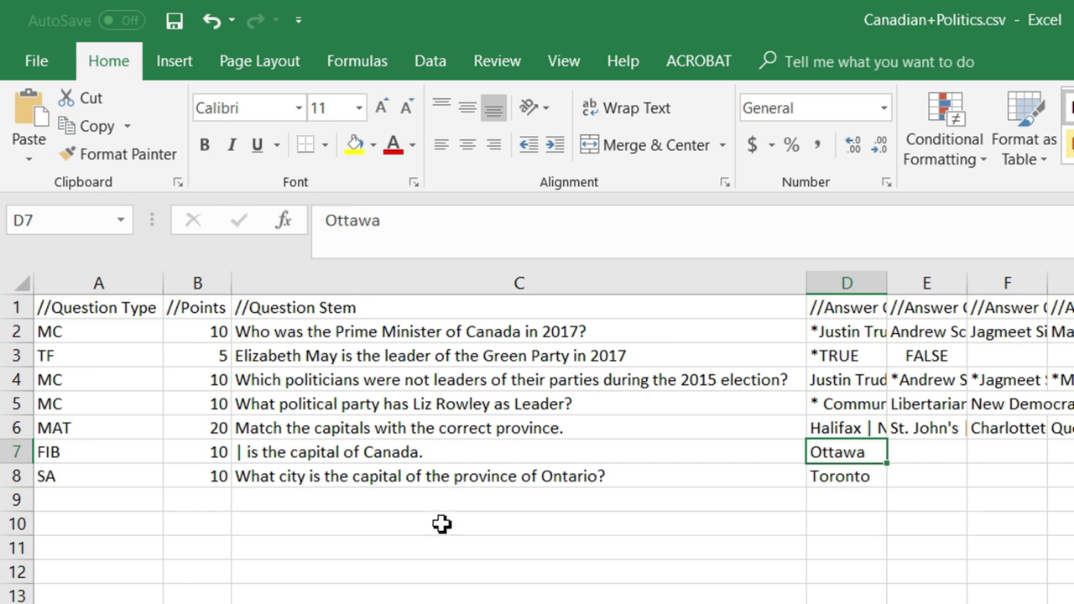
{"action": "left_click", "coordinate": [361, 478]}
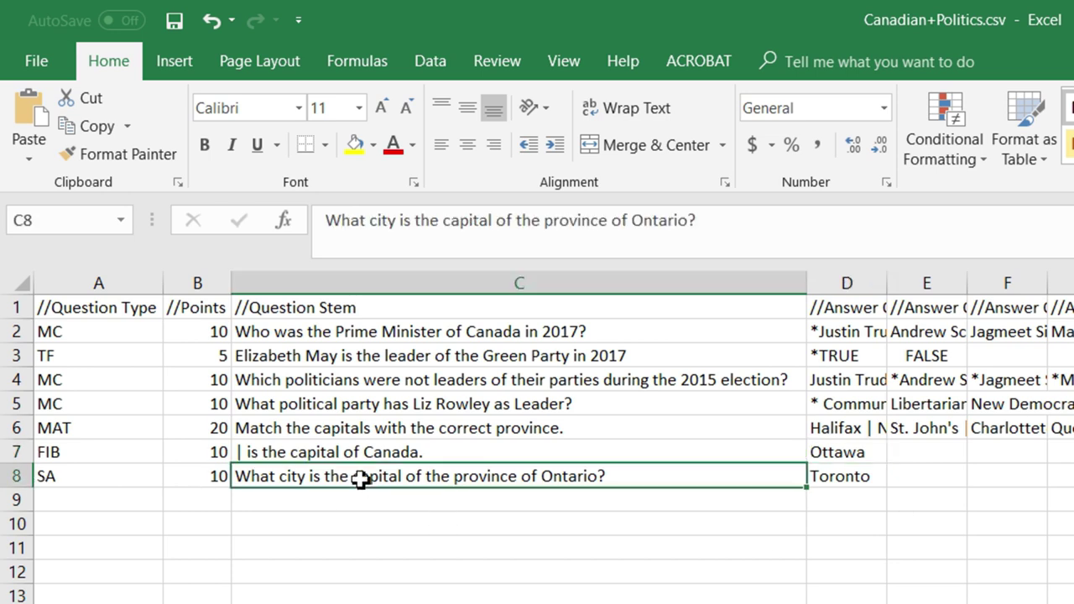
{"action": "left_click", "coordinate": [863, 476]}
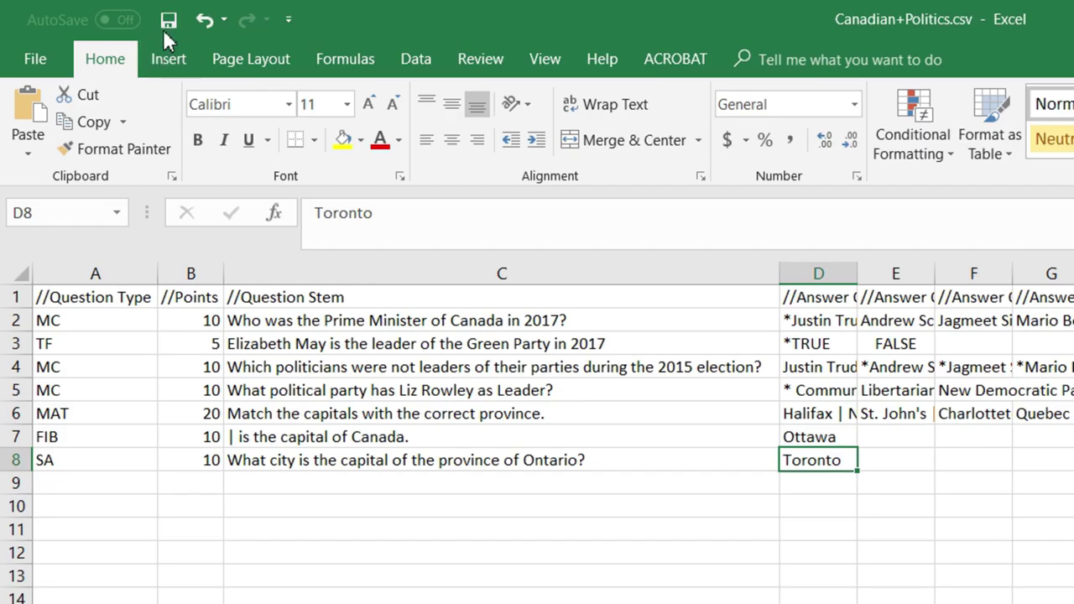
Save the CSV in Excel and show Captivate's File > Import options, including Import CSV Format File
{"action": "left_click", "coordinate": [169, 19]}
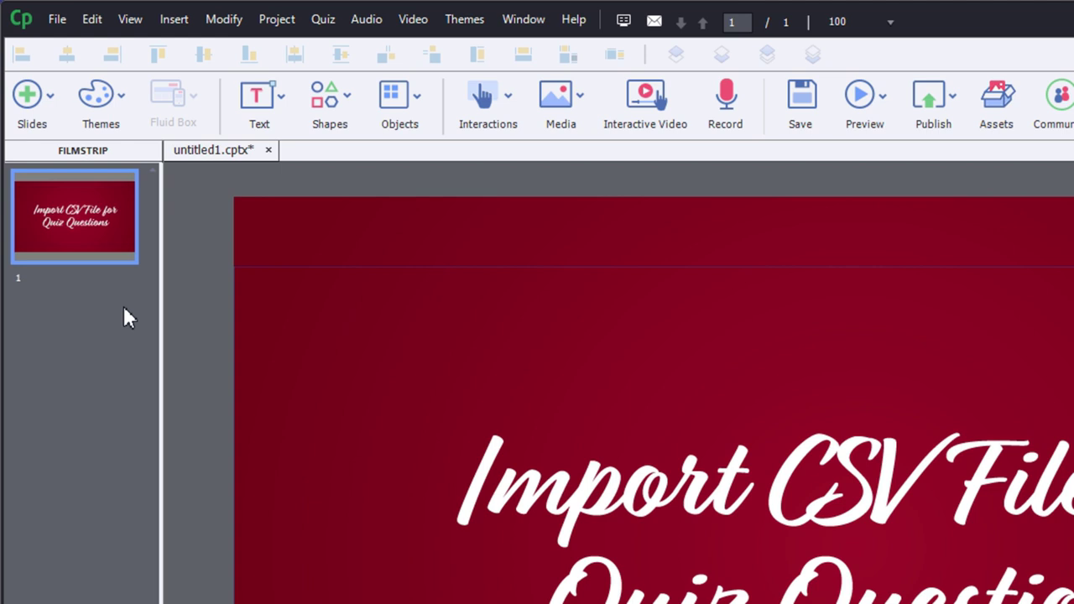
{"action": "left_click", "coordinate": [57, 20]}
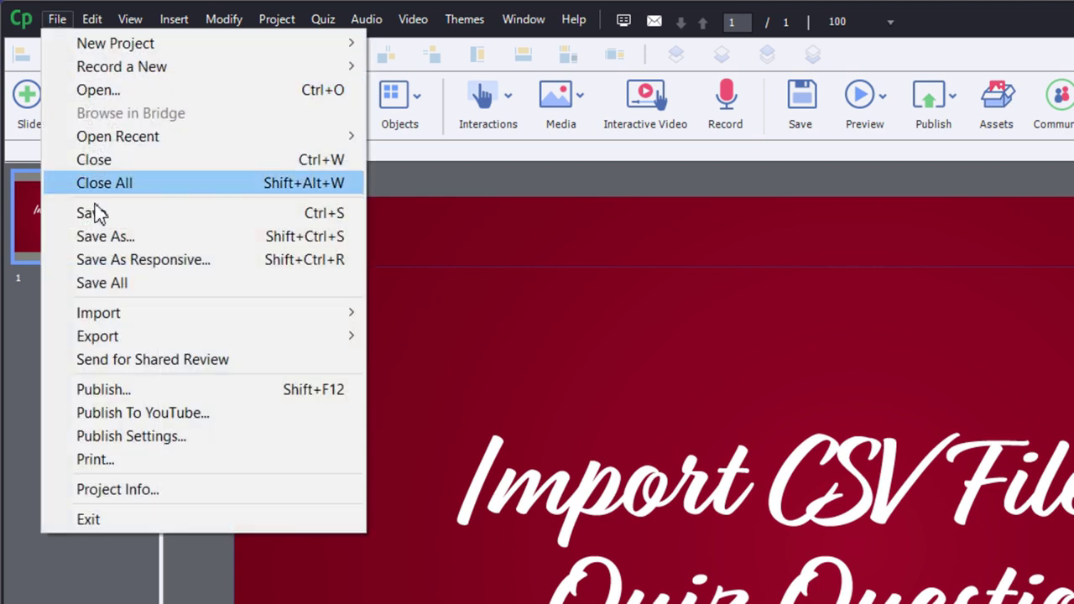
{"action": "mouse_move", "coordinate": [126, 314]}
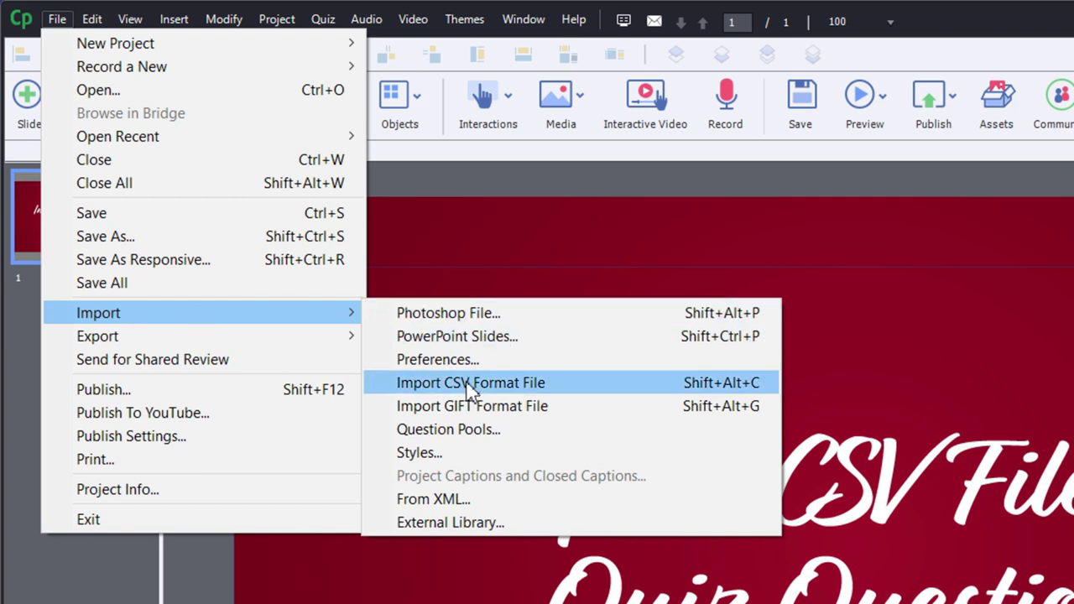
Import Canadian+Politics.csv from the Desktop via Import CSV Format File, giving a 9-slide project
{"action": "left_click", "coordinate": [562, 387]}
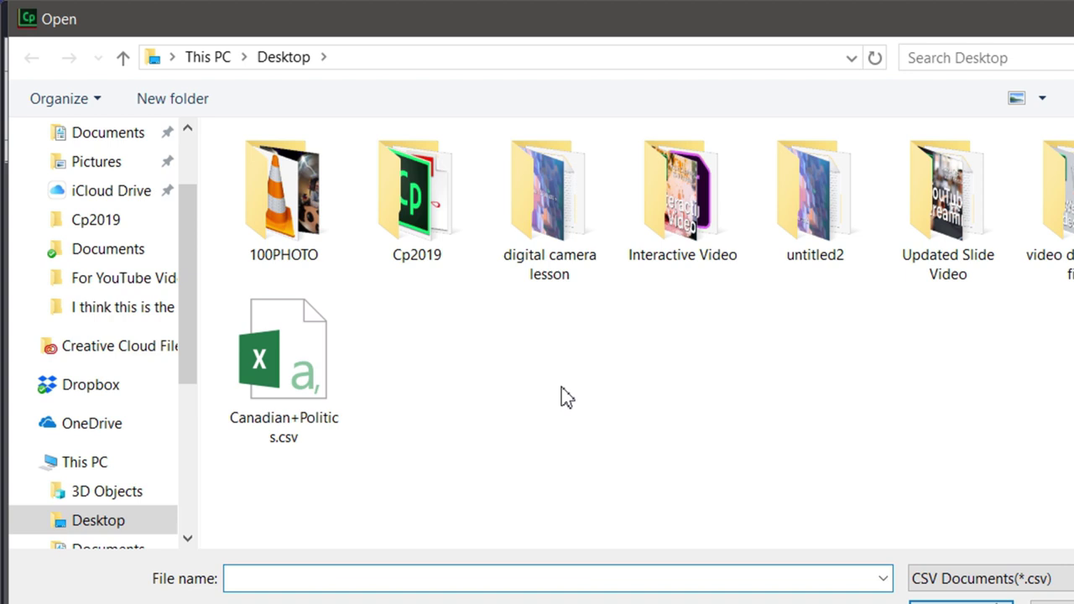
{"action": "left_click", "coordinate": [278, 407]}
{"action": "left_click", "coordinate": [961, 603]}
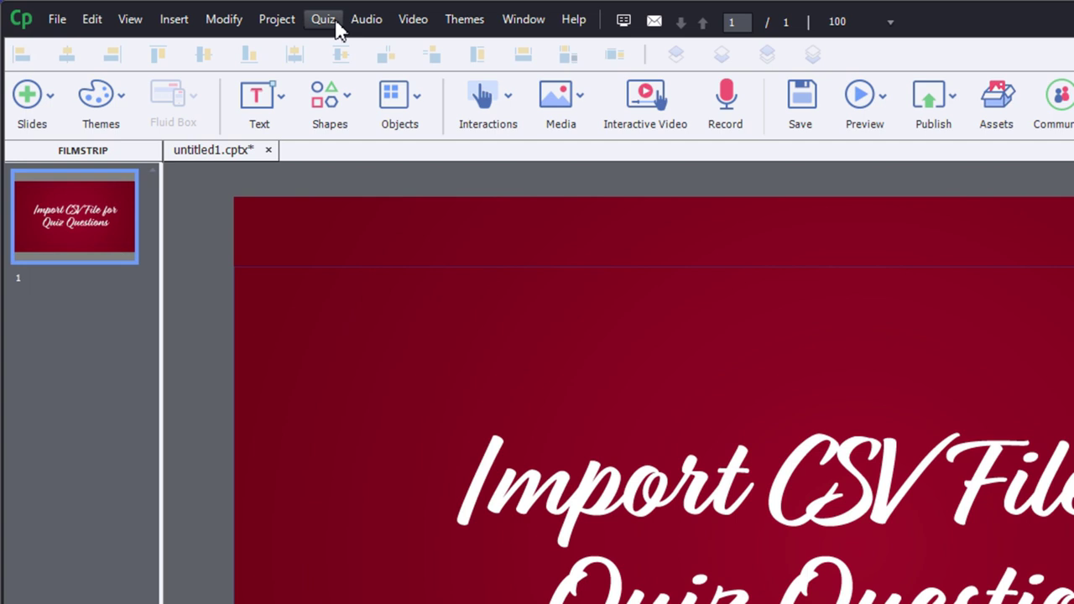
{"action": "left_click", "coordinate": [324, 20]}
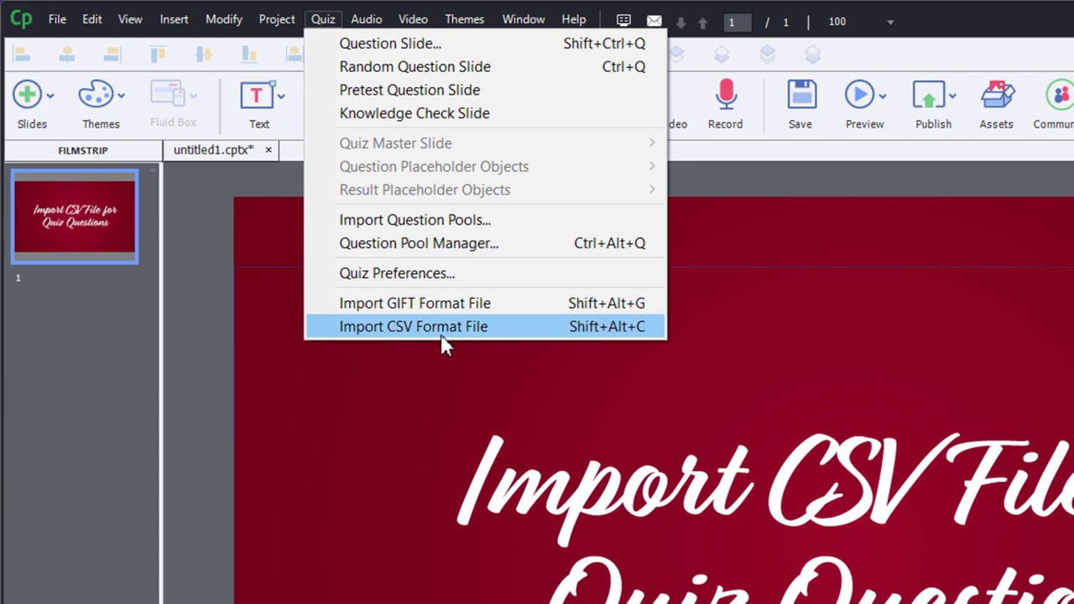
{"action": "left_click", "coordinate": [501, 334]}
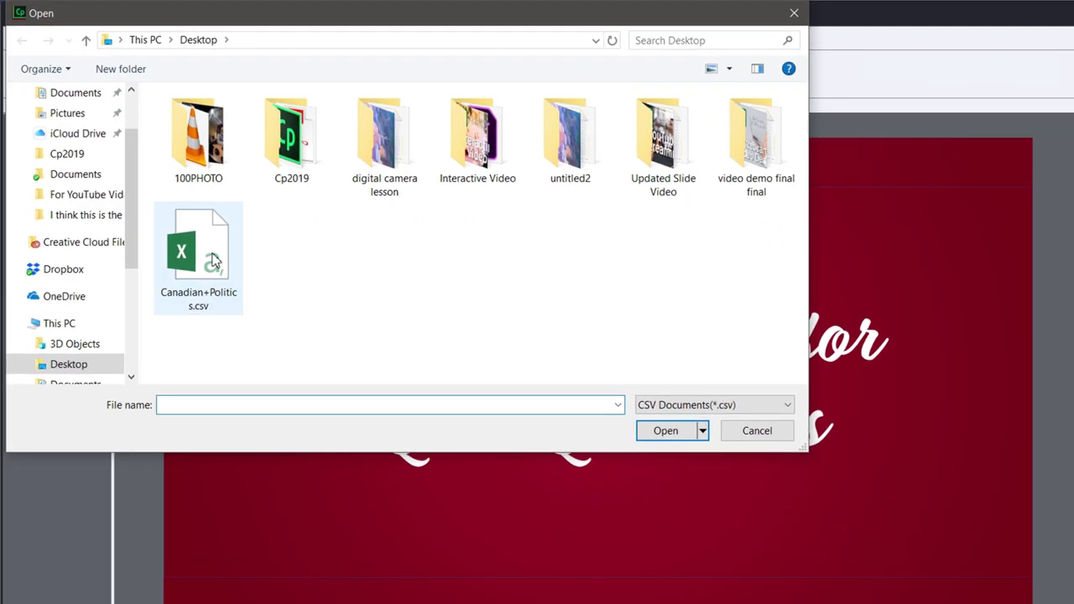
{"action": "double_click", "coordinate": [213, 261]}
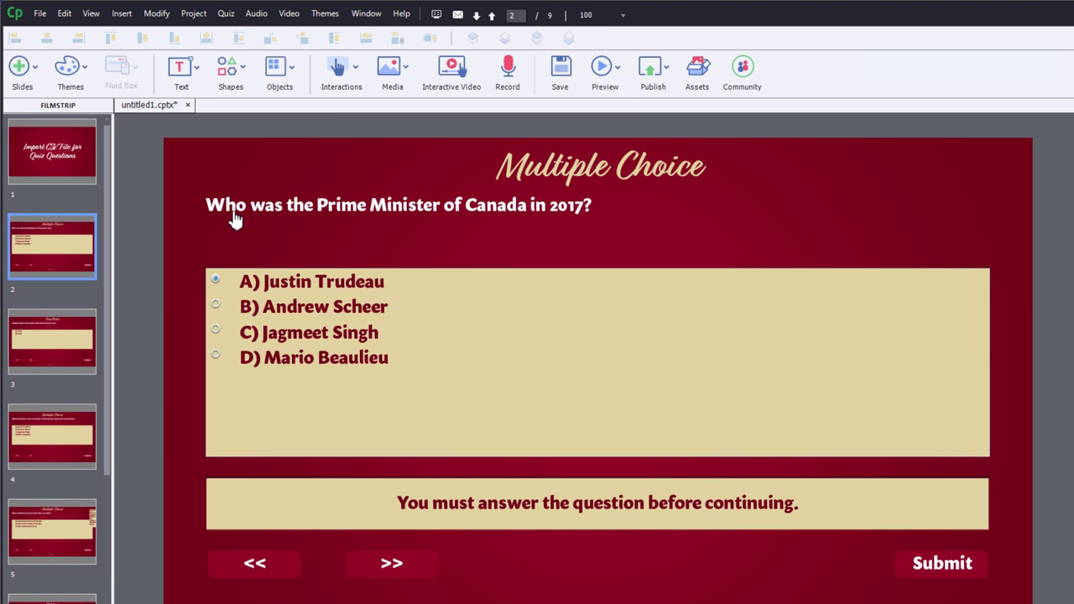
Review slides 3, 4 and 5: the True/False, politicians multiple-choice, and Liz Rowley party questions
{"action": "left_click", "coordinate": [37, 353]}
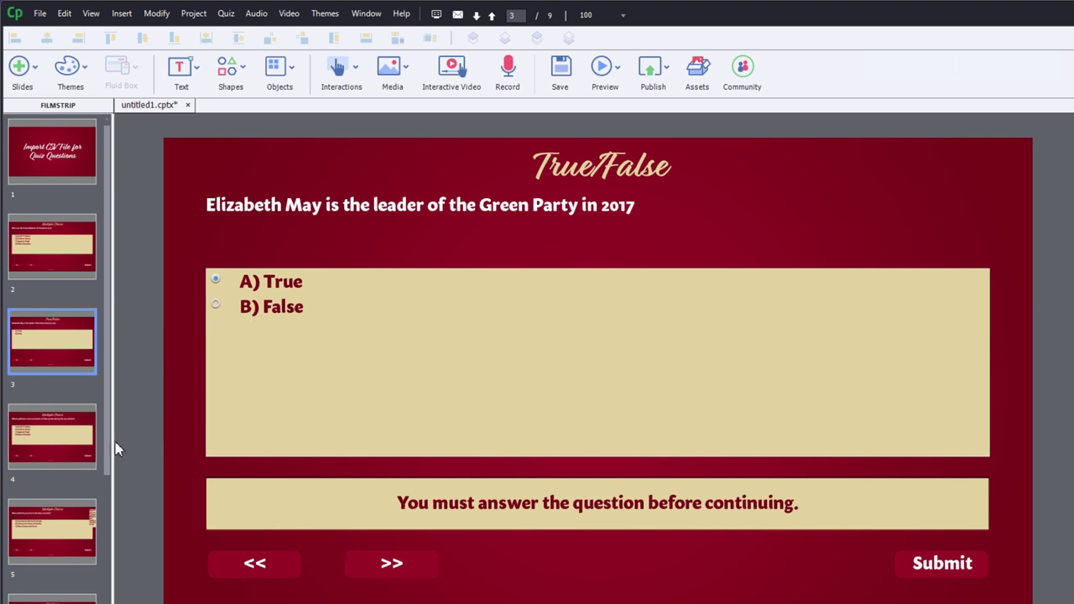
{"action": "left_click", "coordinate": [53, 453]}
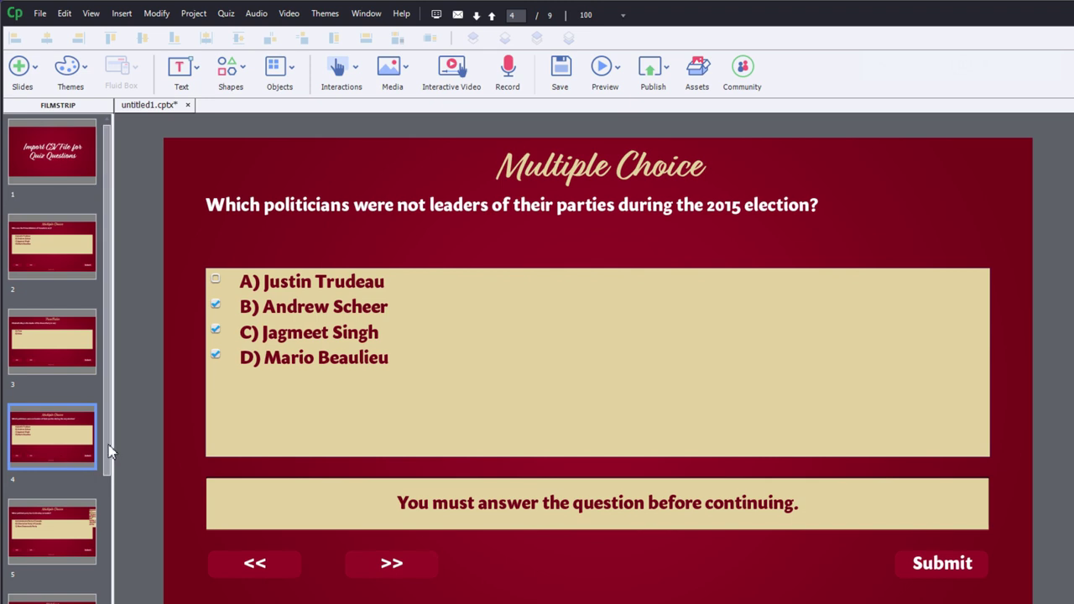
{"action": "left_click", "coordinate": [48, 545]}
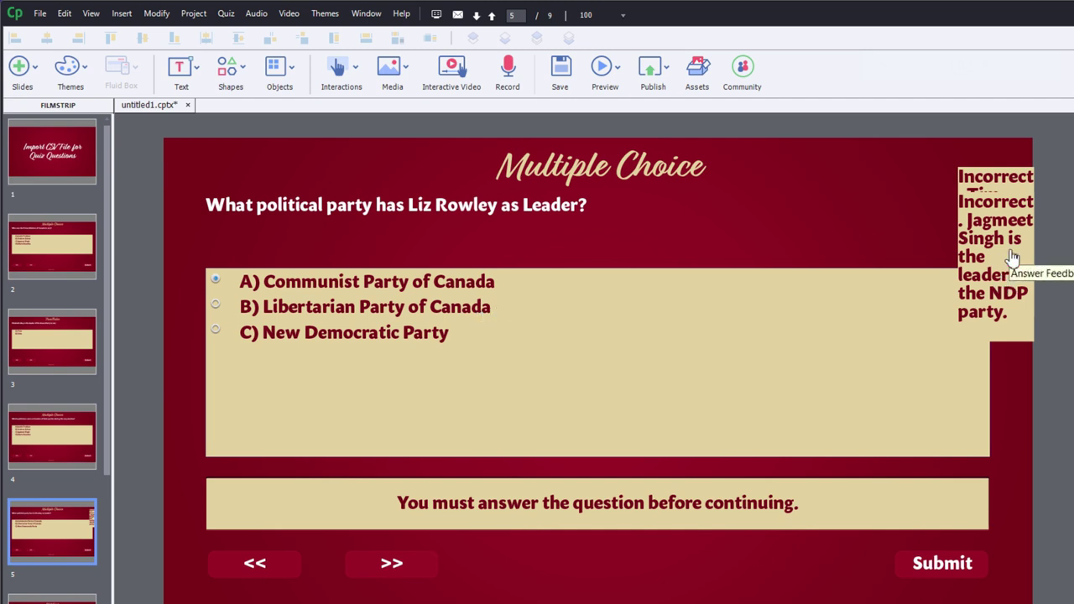
Resize the NDP incorrect-feedback captions to match the answer-required message box, then view slide 6
{"action": "left_click", "coordinate": [608, 522]}
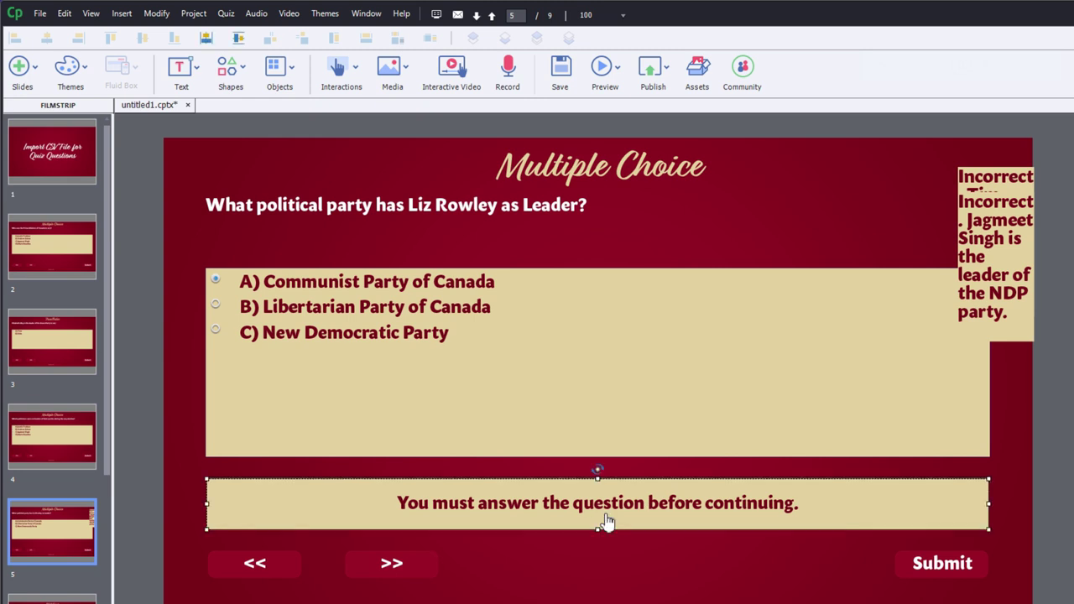
{"action": "left_click", "coordinate": [1026, 278], "text": "shift"}
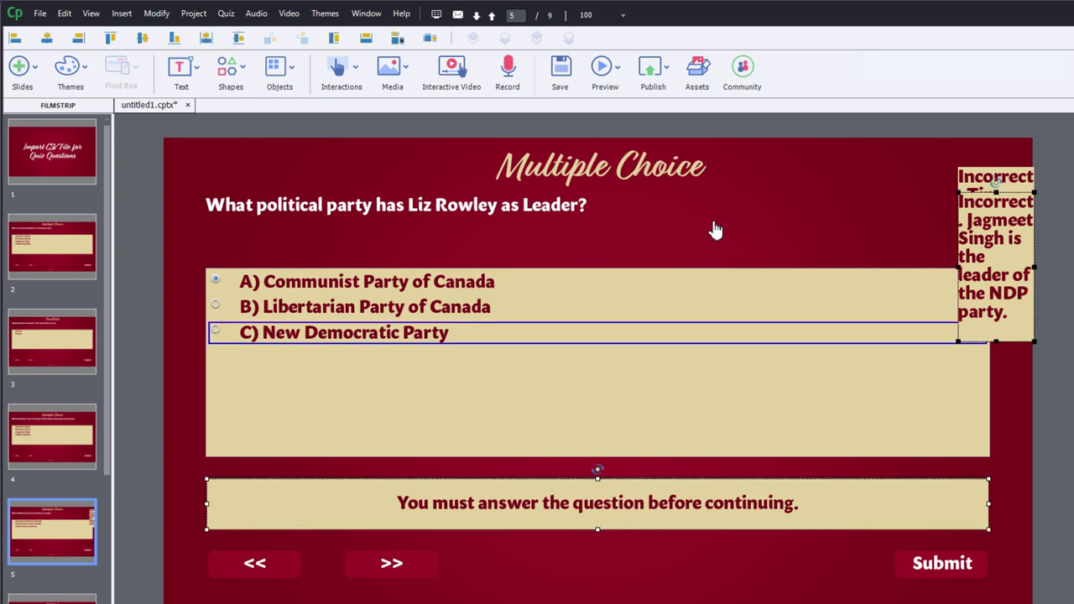
{"action": "left_click", "coordinate": [430, 38]}
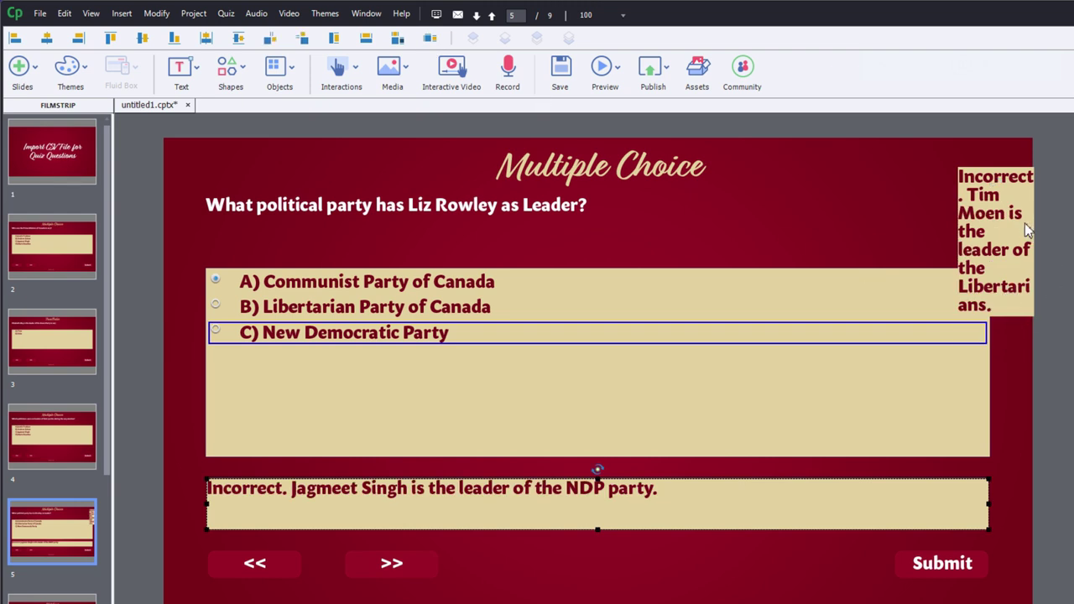
{"action": "left_click", "coordinate": [430, 37]}
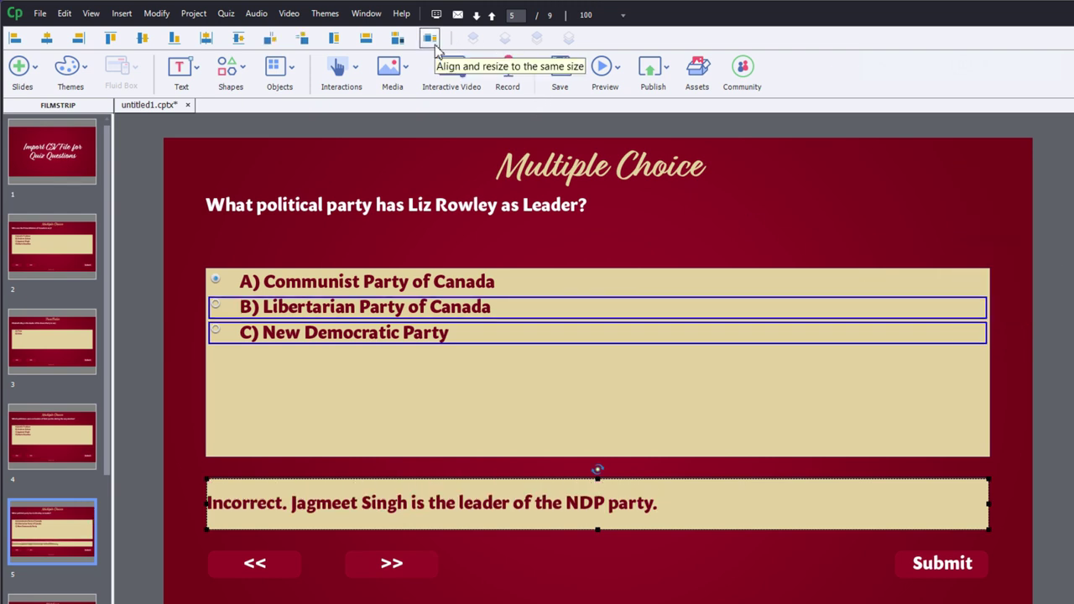
{"action": "left_click", "coordinate": [52, 599]}
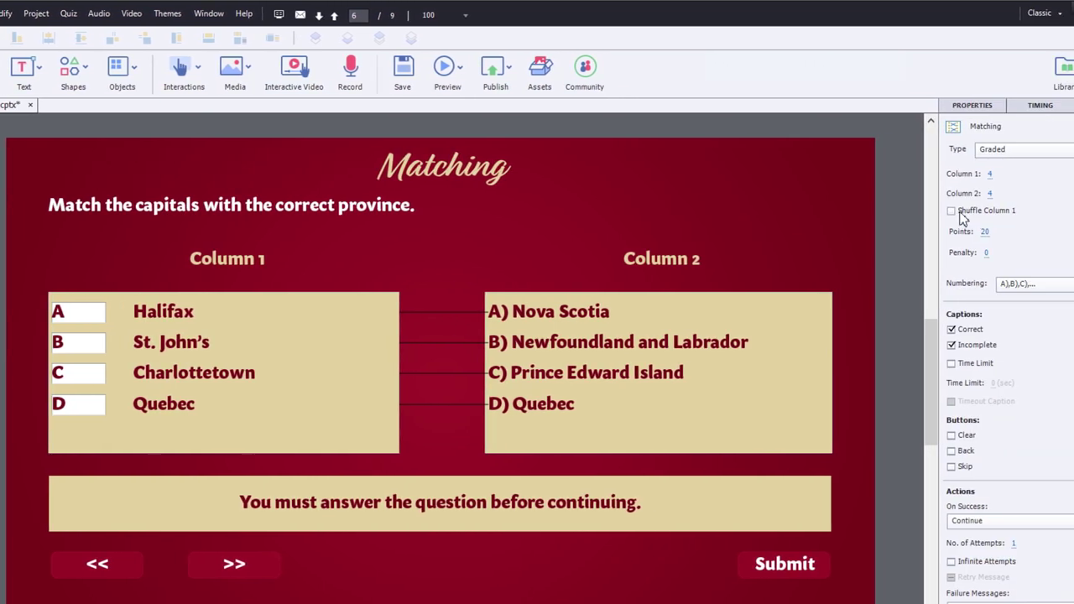
Turn on Shuffle Column 1, then check the Fill-In-The-Blank slide and Short Answer's Toronto entry
{"action": "left_click", "coordinate": [954, 212]}
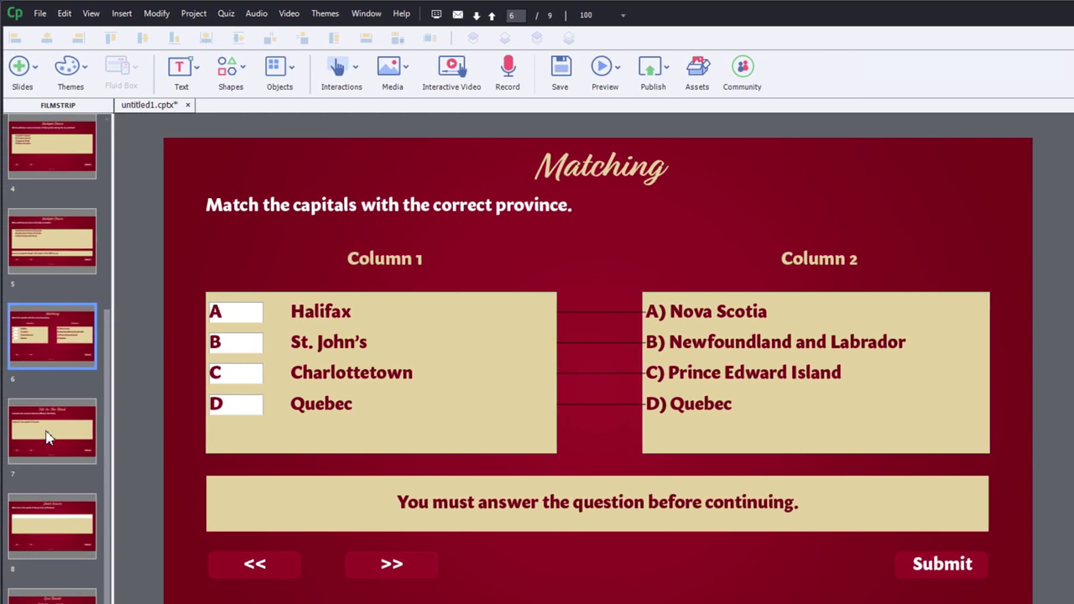
{"action": "left_click", "coordinate": [0, 437]}
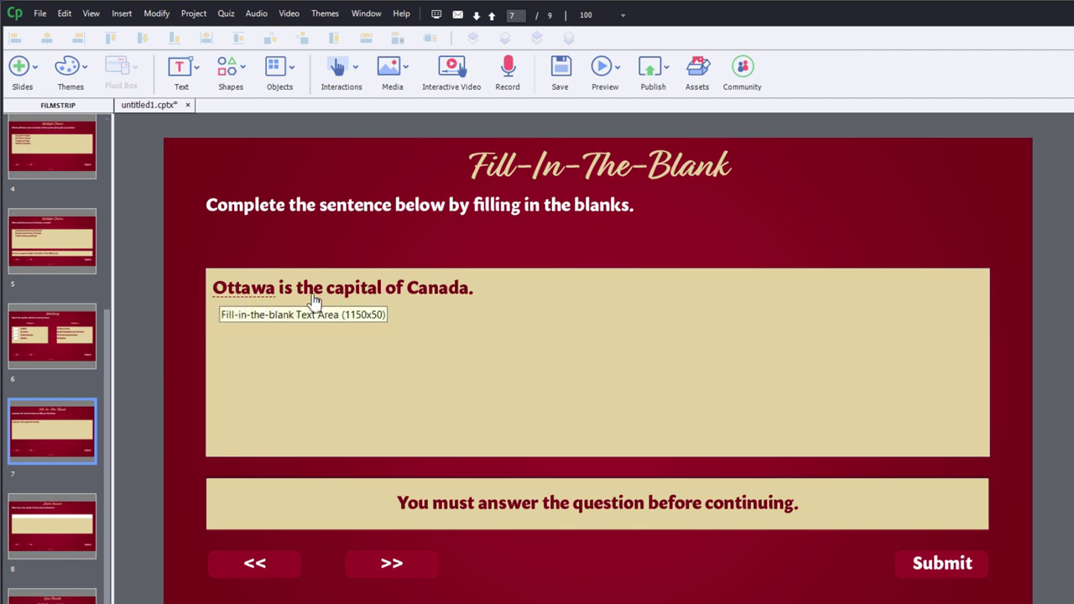
{"action": "left_click", "coordinate": [50, 546]}
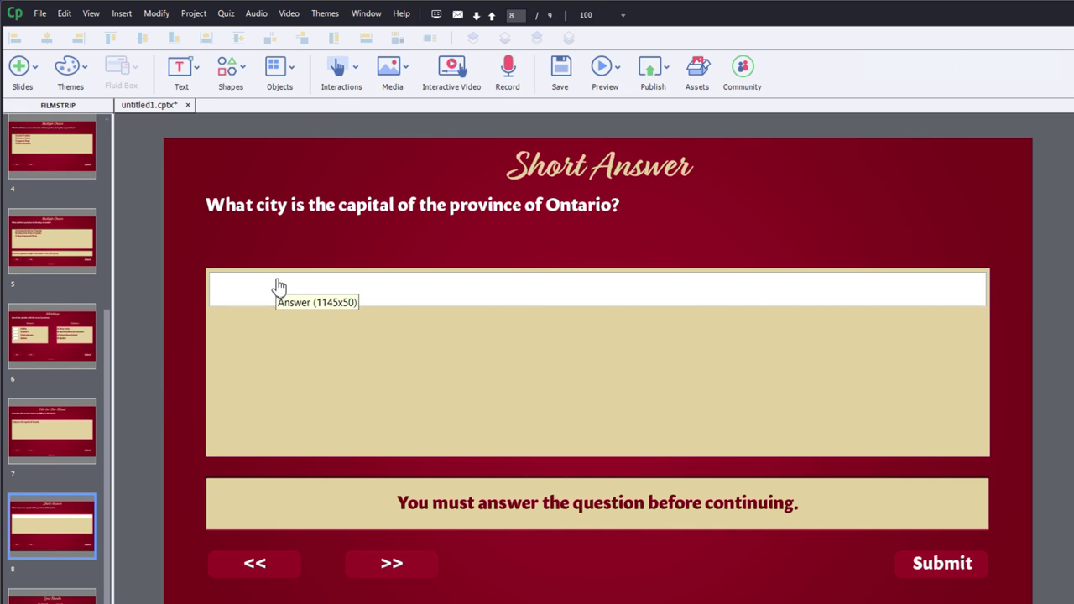
{"action": "double_click", "coordinate": [309, 299]}
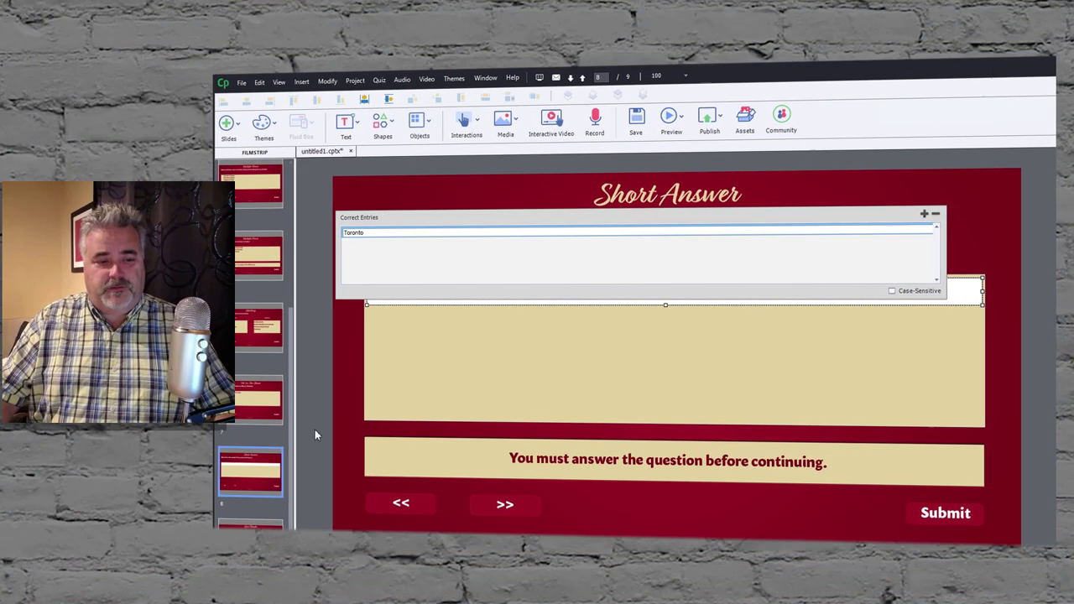
{"action": "left_click", "coordinate": [141, 460]}
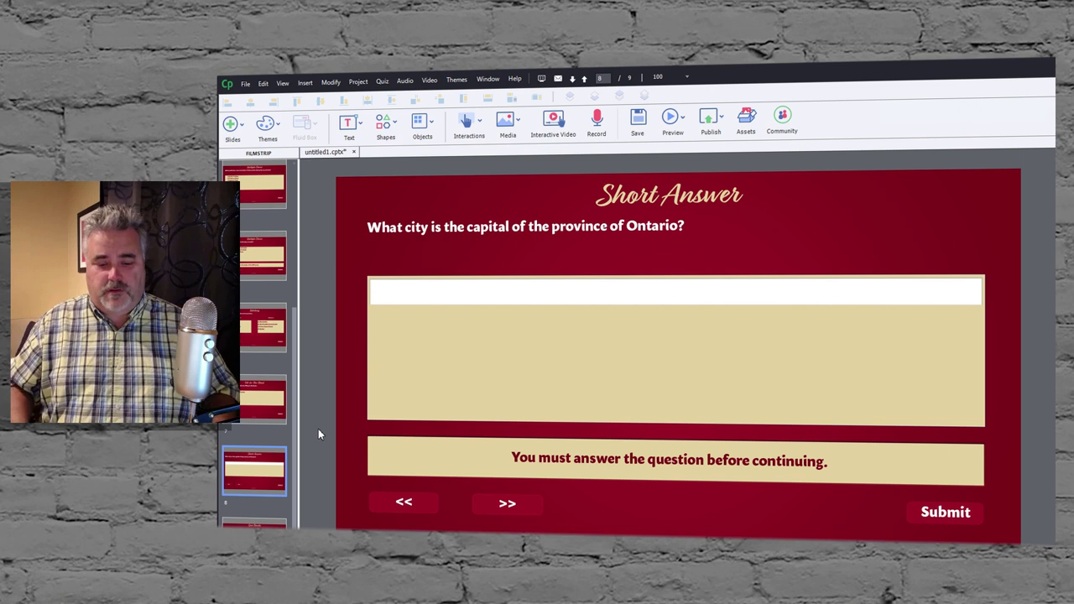